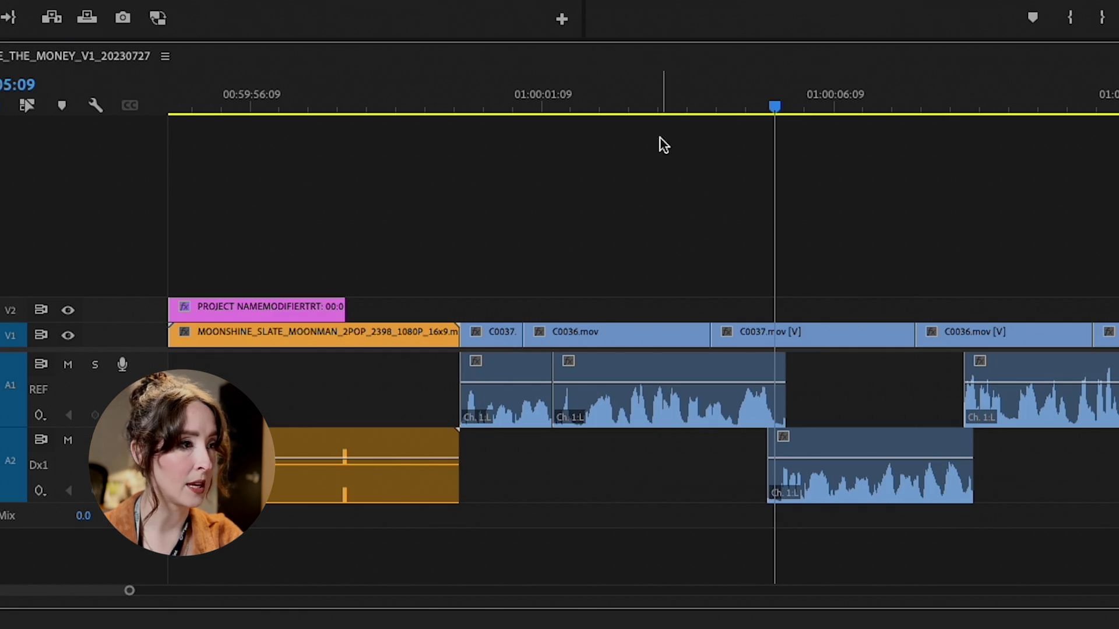
- Trim the first A1 dialogue clip so it ends earlier, then play back the tightened edit
click(562, 404)
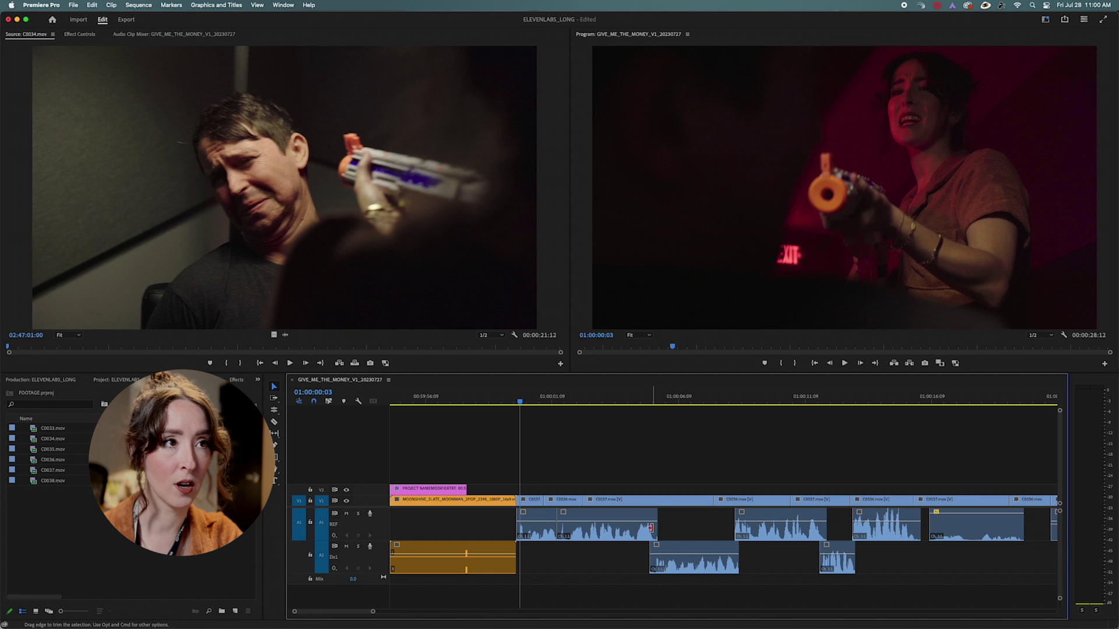
drag(654, 529, 583, 529)
key(space)
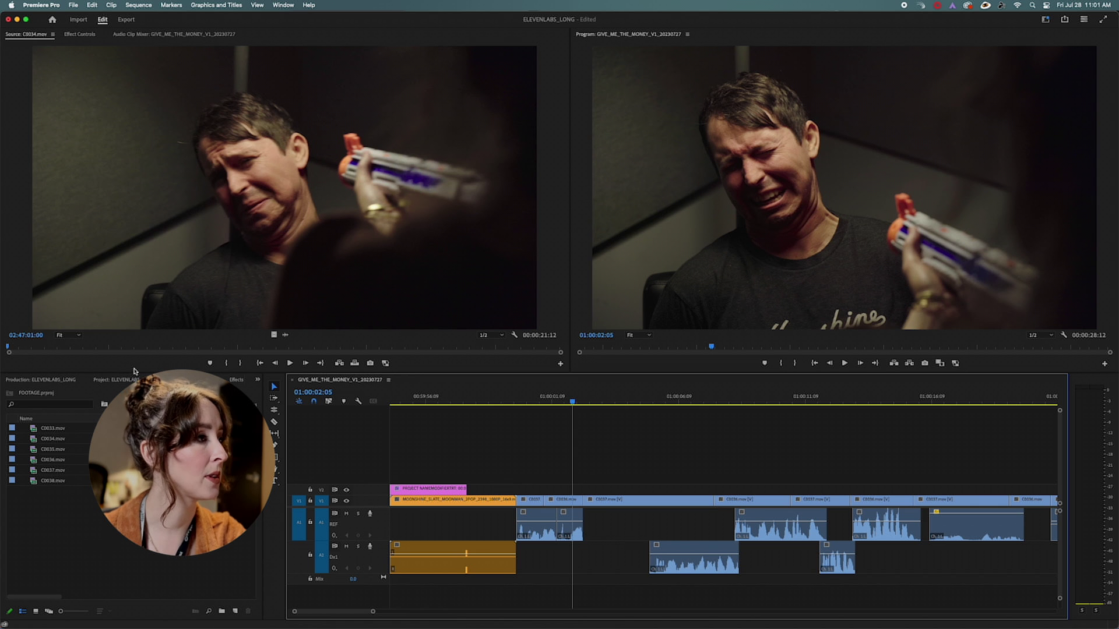
- Create a new sequence from all six clips in the FOOTAGE project's bin
click(54, 382)
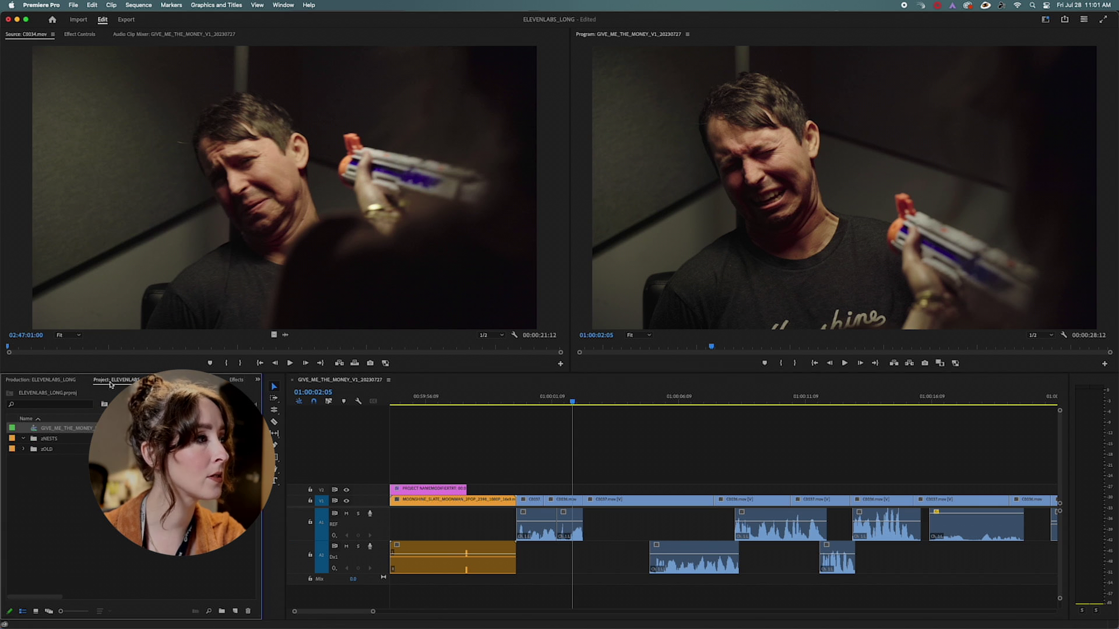
click(189, 381)
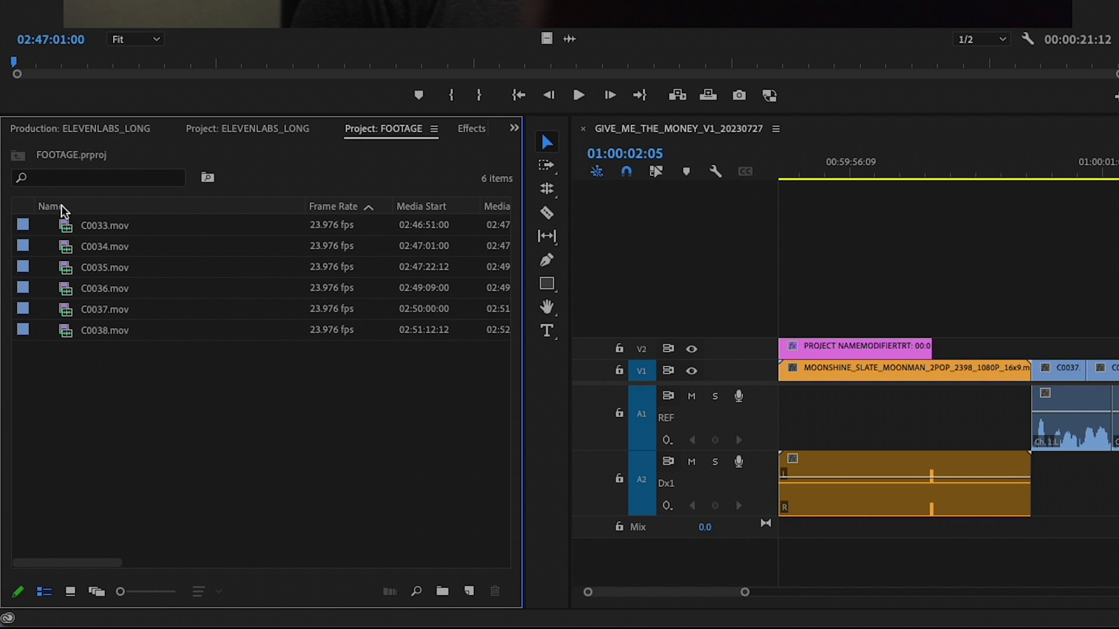
click(76, 226)
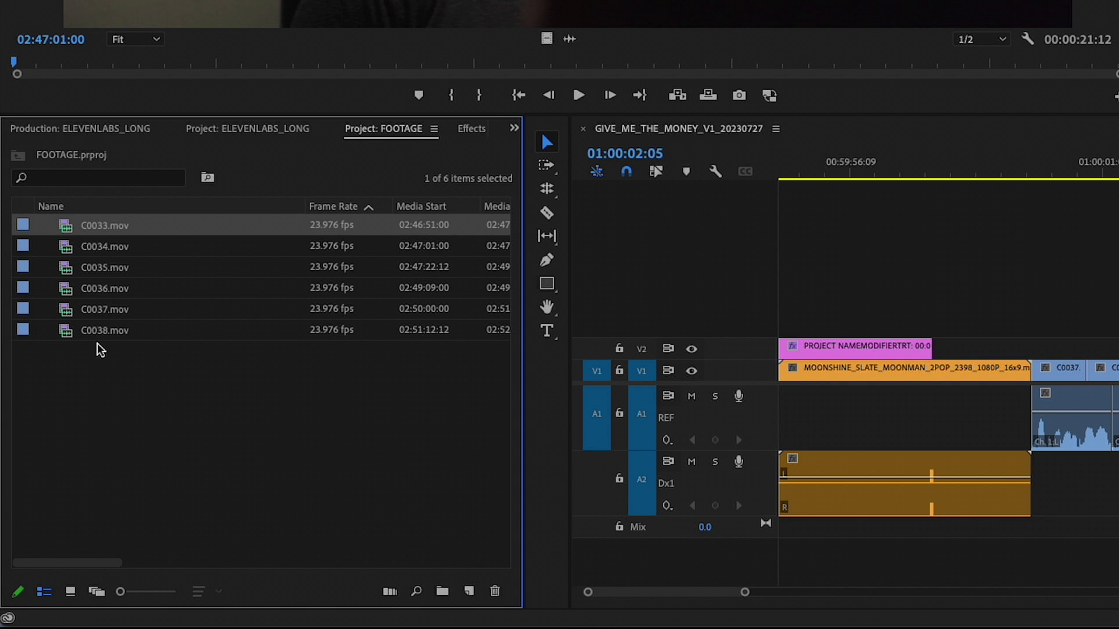
shift+click(70, 328)
right_click(70, 328)
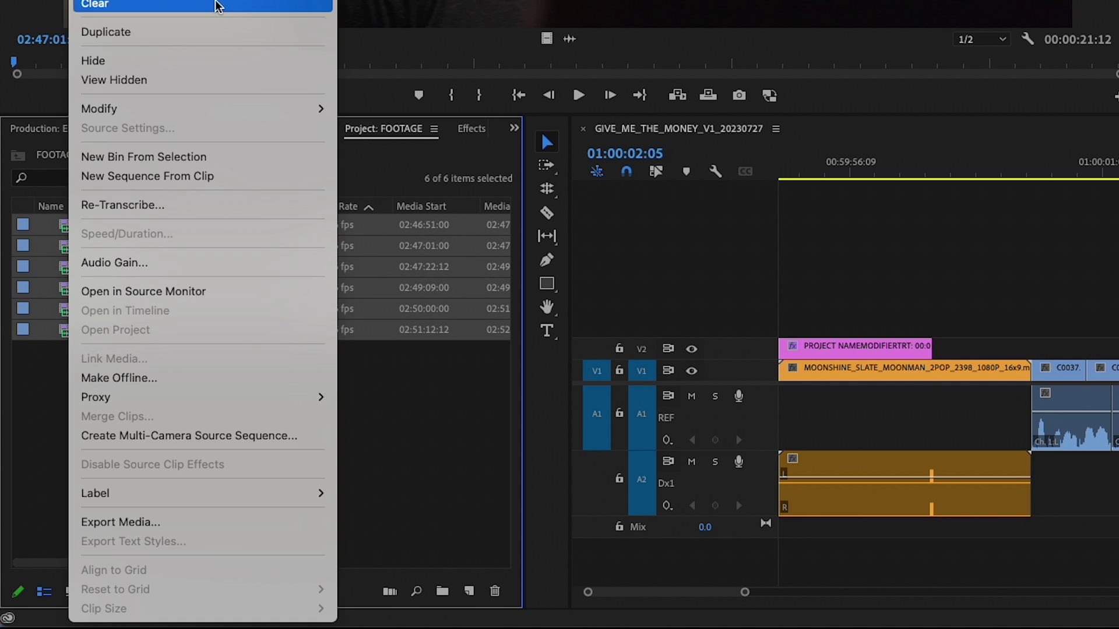
click(217, 177)
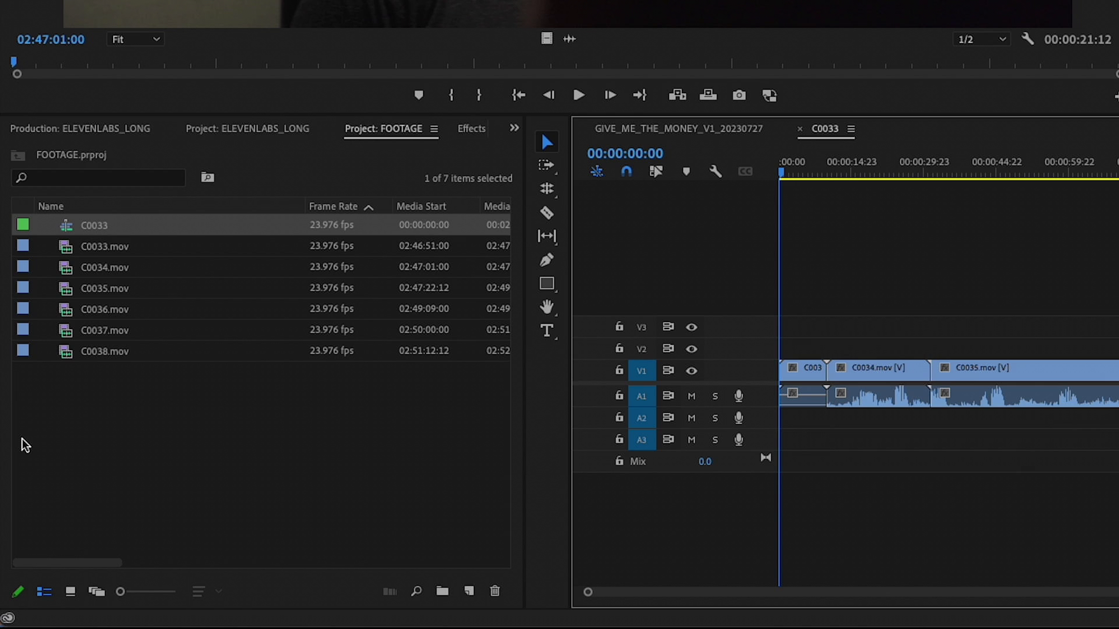
- Trim the start of C0034 to the playhead and close the resulting gap
key(space)
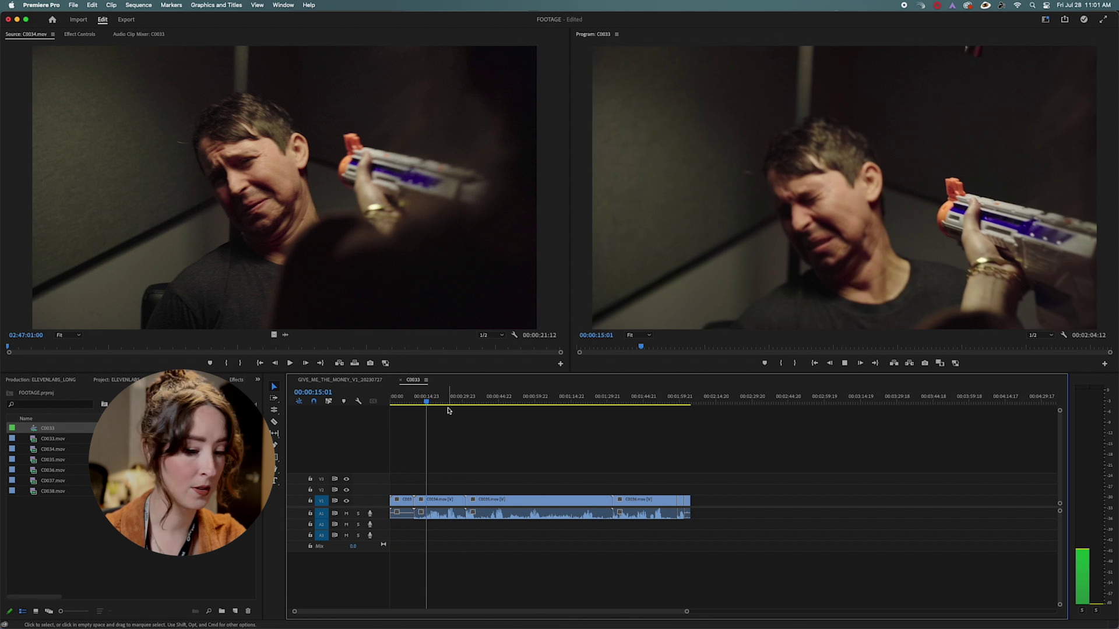
key(=)
key(=)
key(=)
key(space)
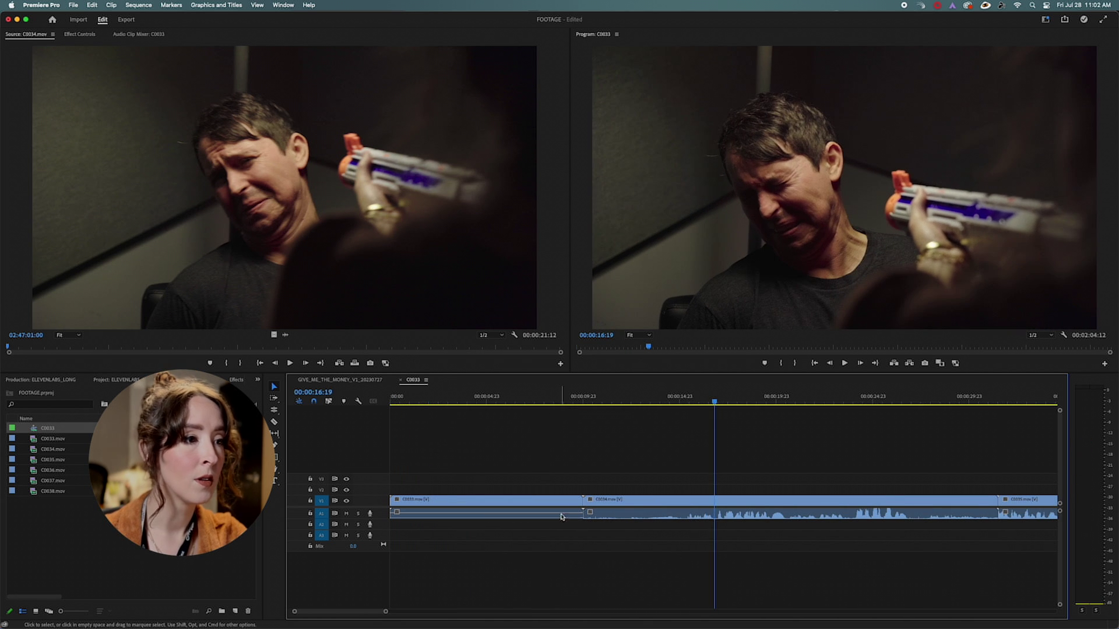
drag(599, 477, 602, 555)
drag(590, 514, 715, 515)
key(space)
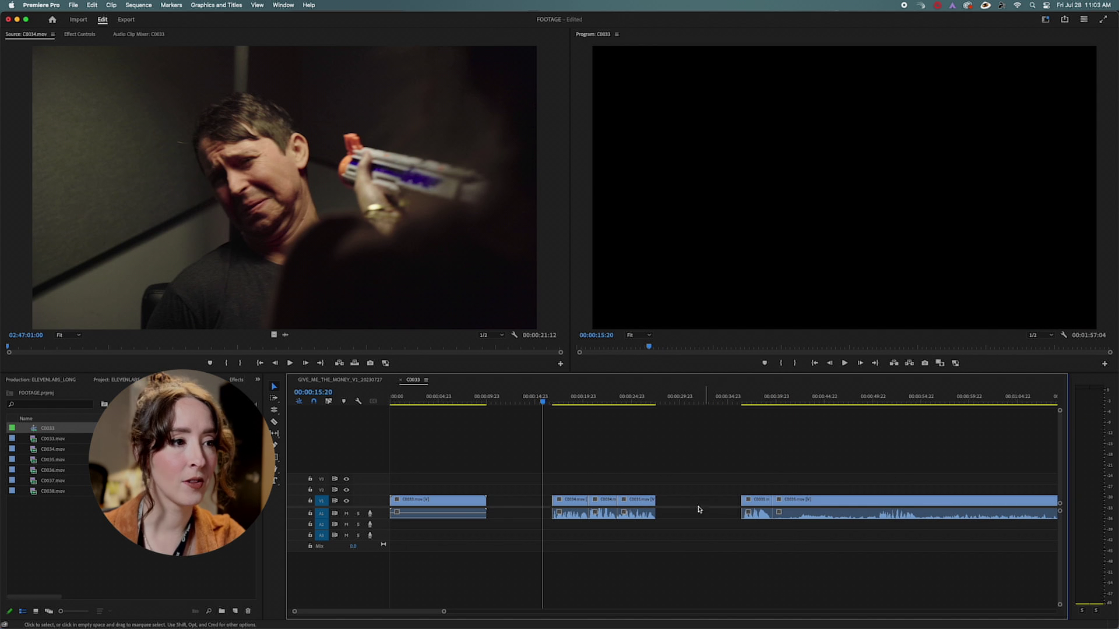
click(678, 505)
key(Delete)
key(space)
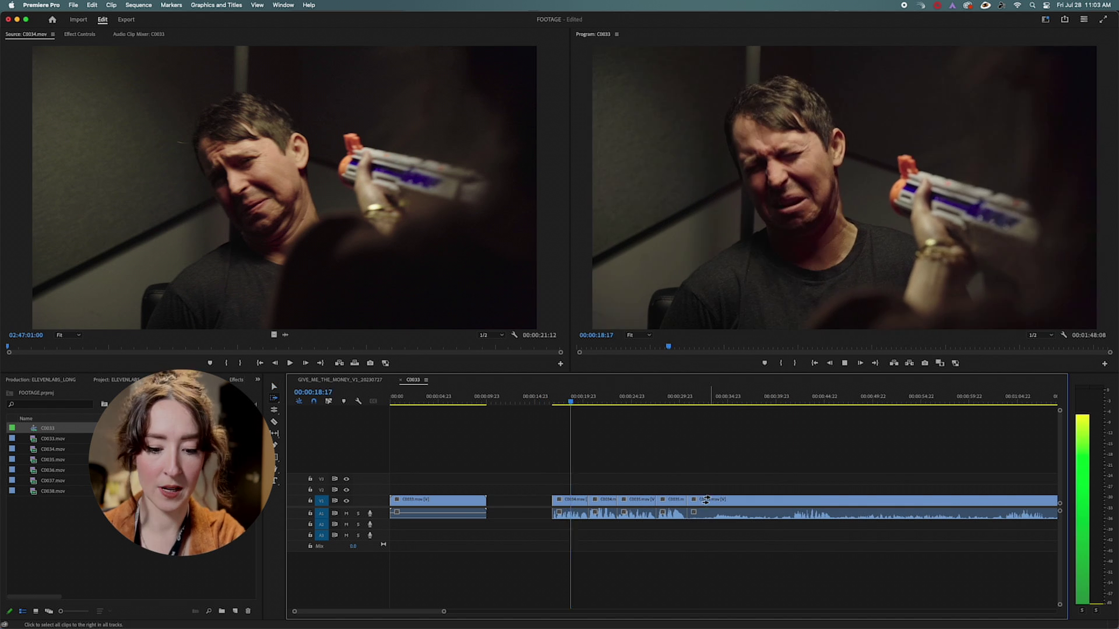
- Delete the long C0035 clip from the sequence
key(a)
click(821, 514)
key(Delete)
key(v)
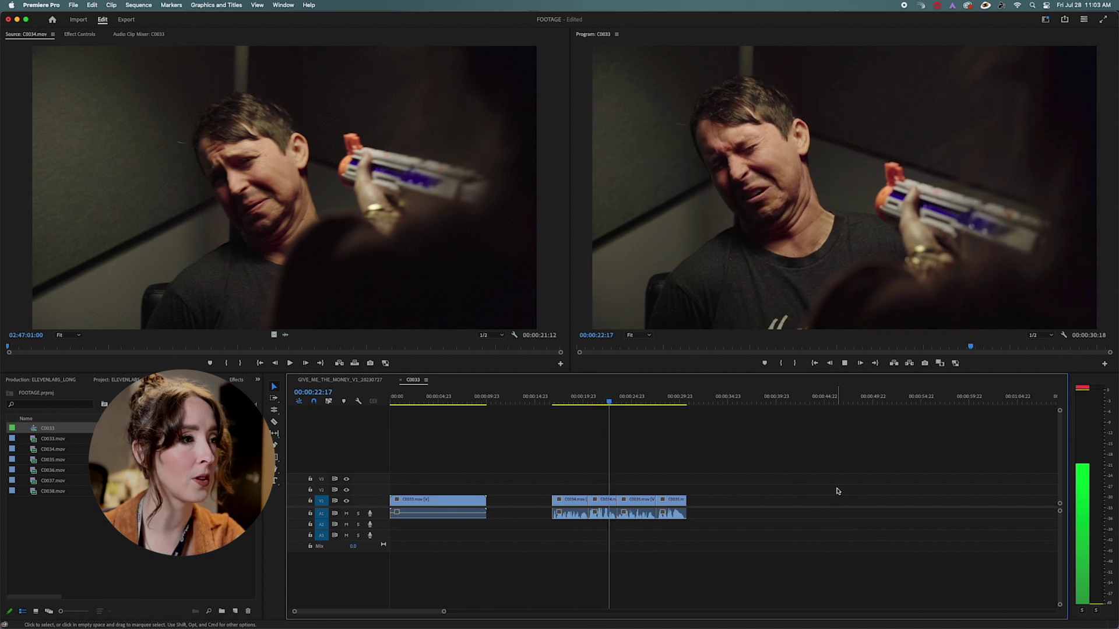
key(super+z)
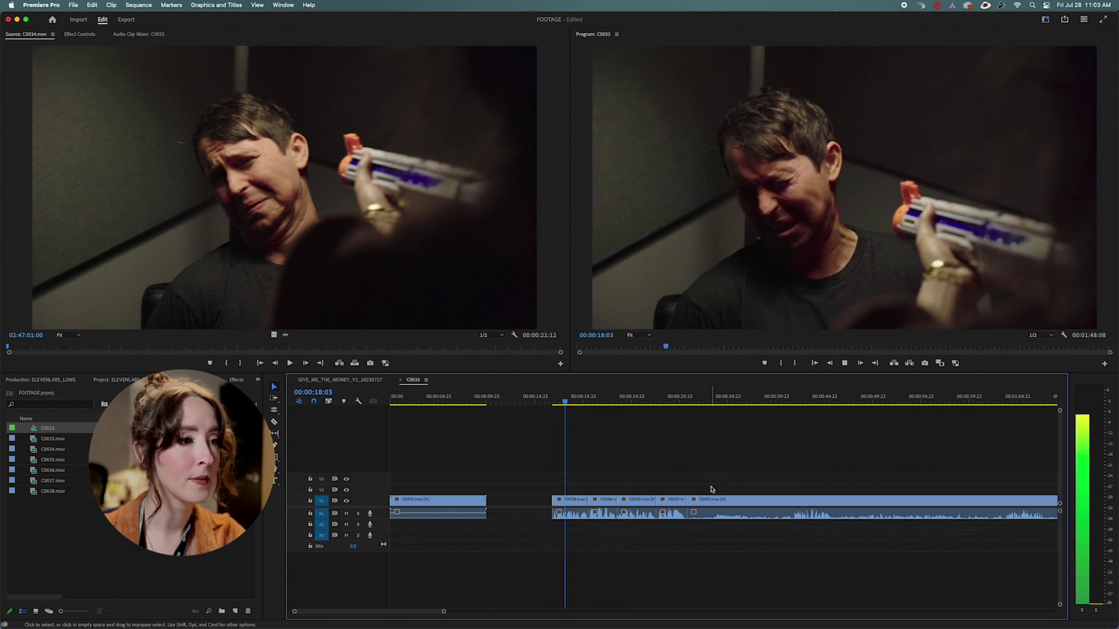
key(a)
click(700, 508)
key(Delete)
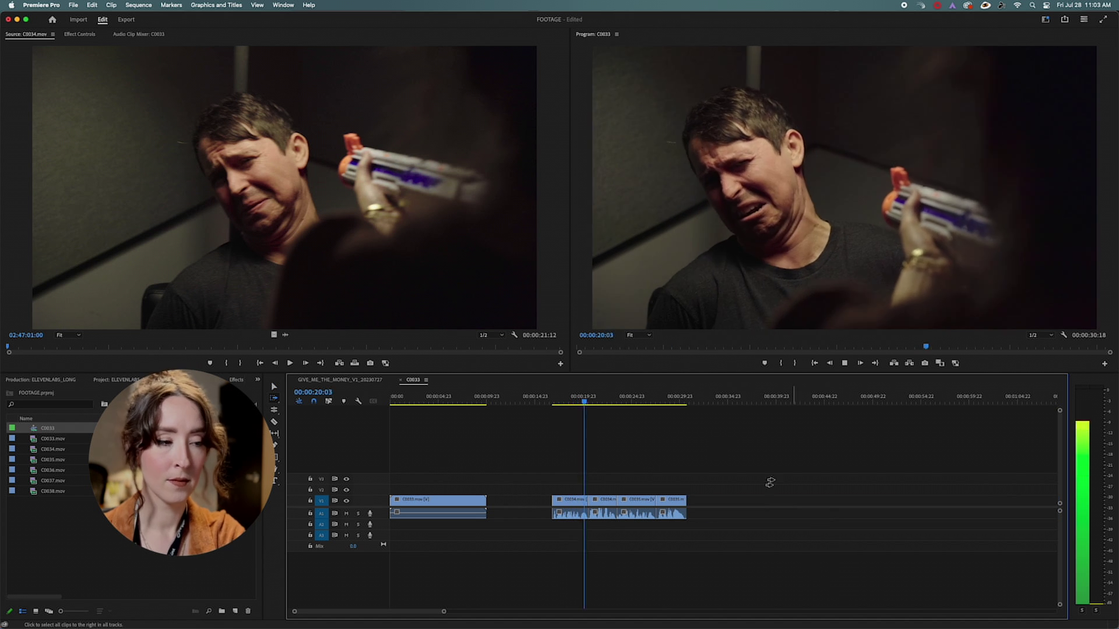
key(v)
- Mark In and Out around the remaining clip group and open the Export settings
click(548, 398)
key(x)
key(shift+o)
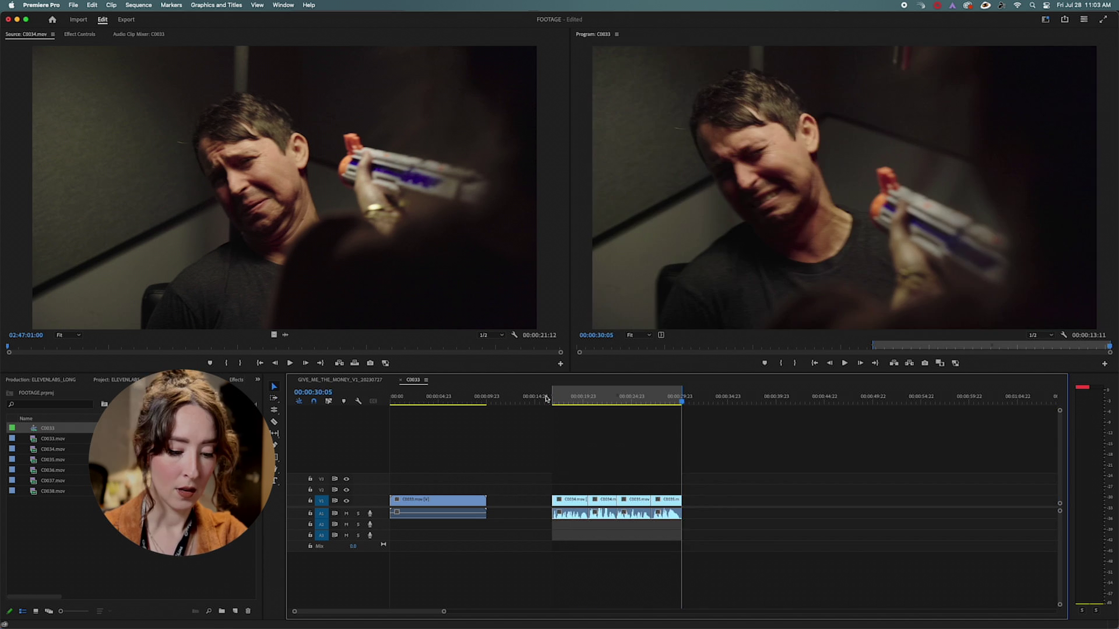
key(super+m)
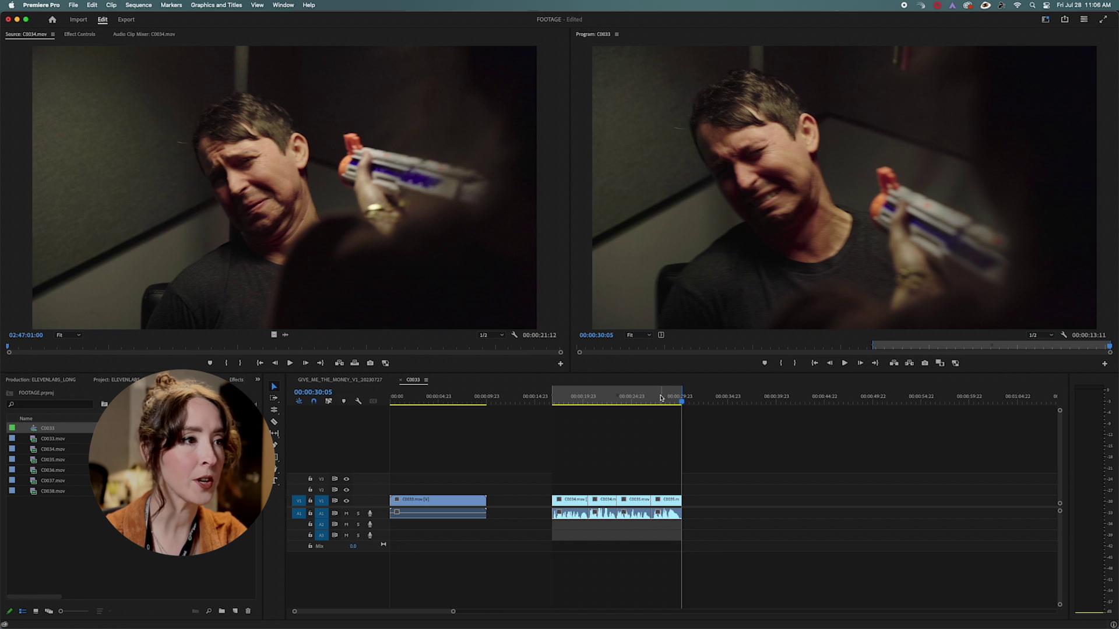
key(super+Tab)
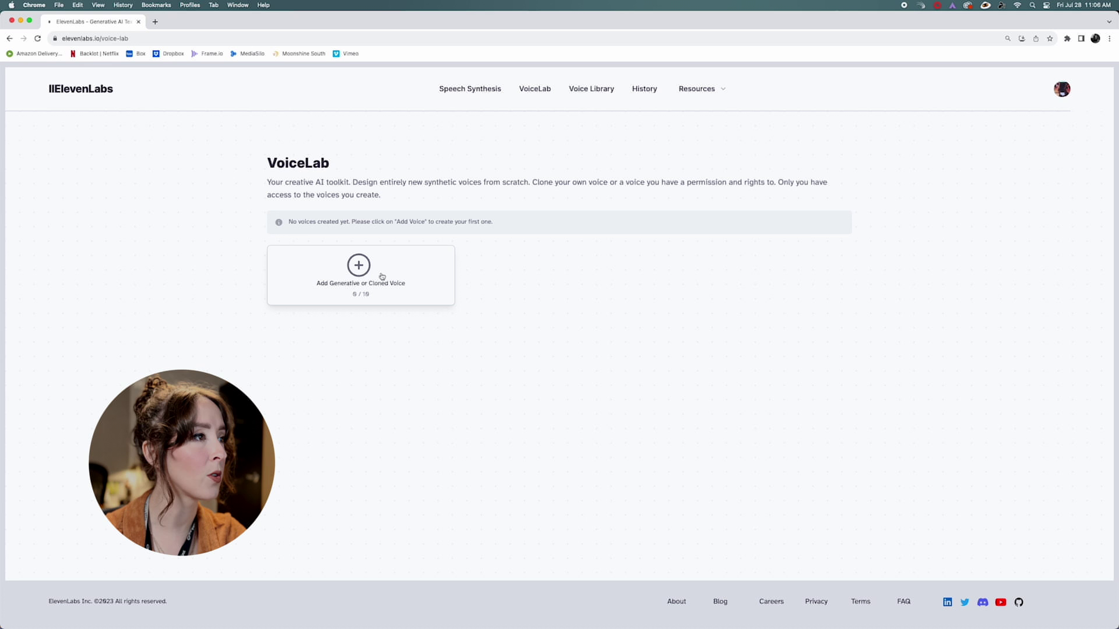
- Add an Instant Voice Clone of the actor using the uploaded sample recording
click(658, 321)
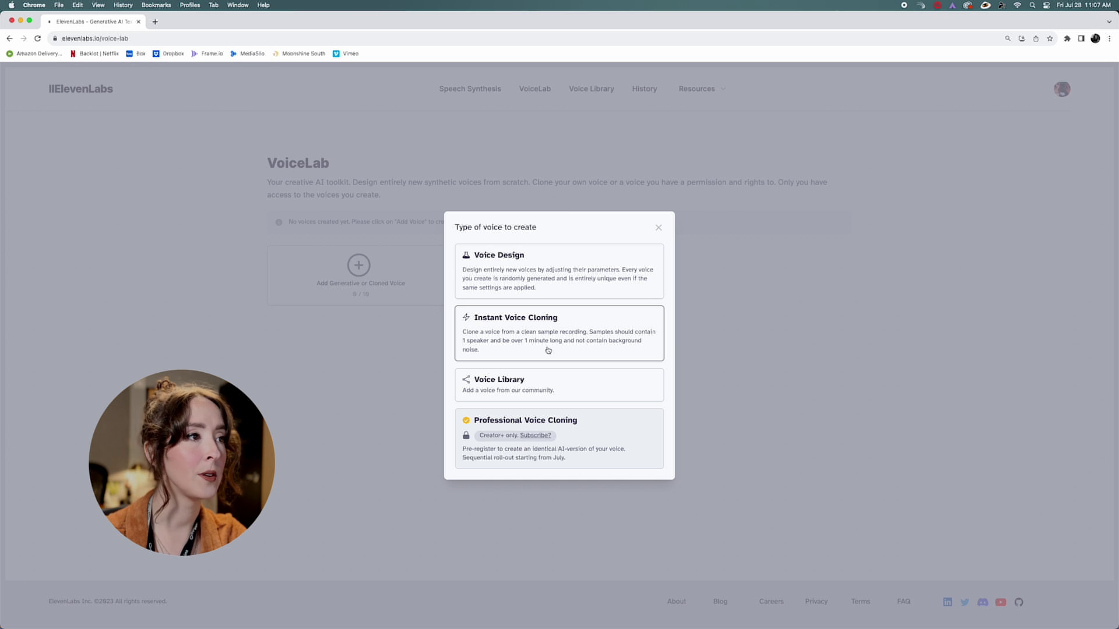
click(552, 337)
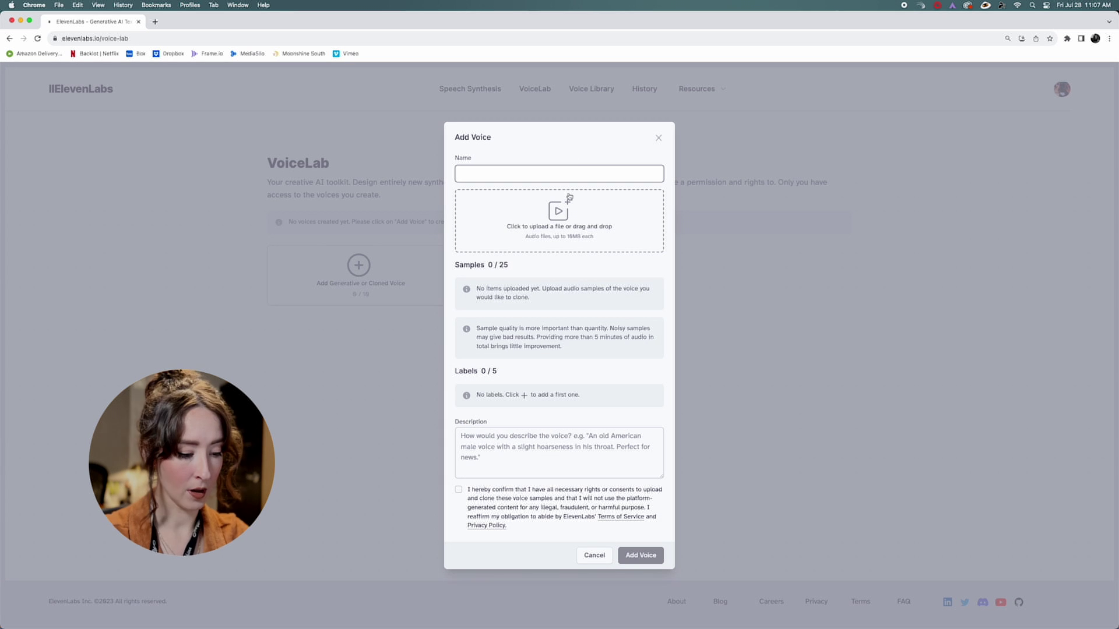
click(605, 227)
click(716, 406)
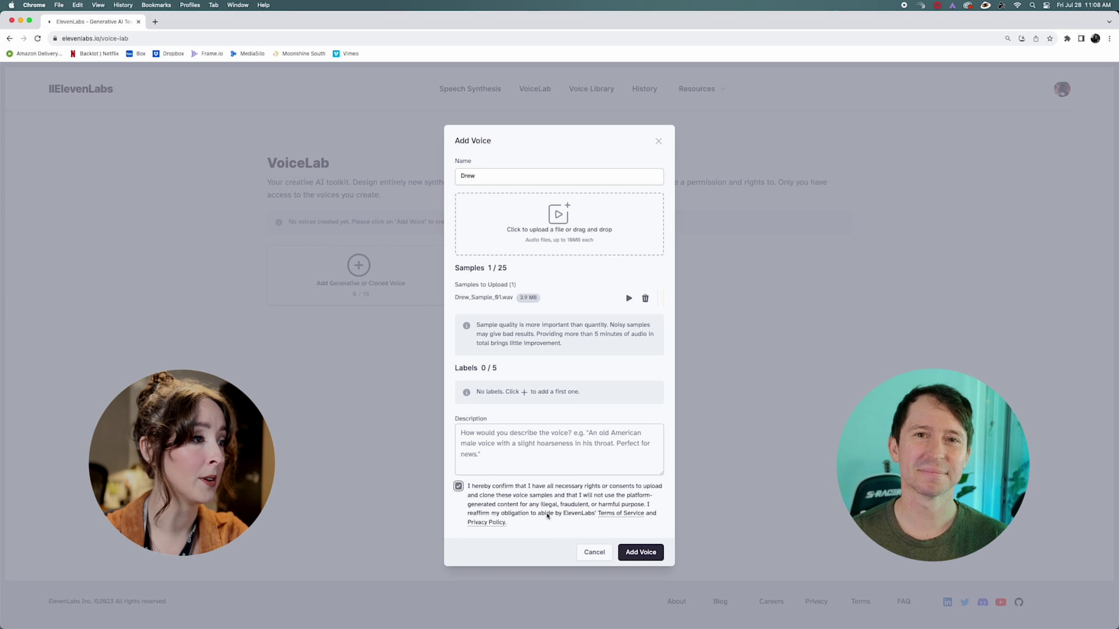
click(639, 552)
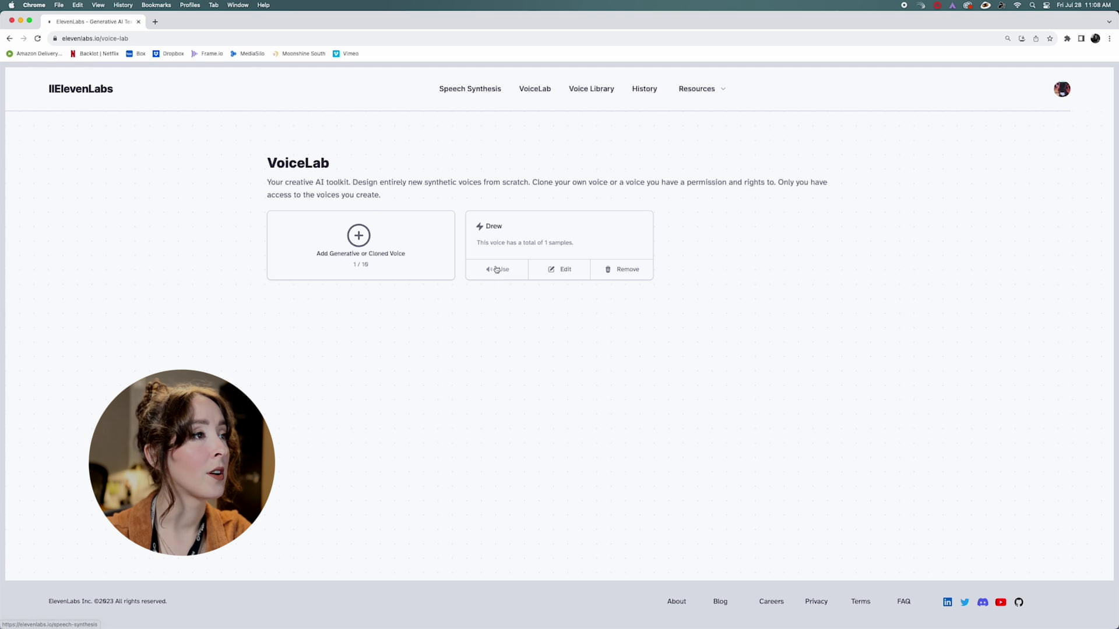
- Generate 'My legs have gone all wiggly and I think I peed a little.' in the cloned voice
click(496, 269)
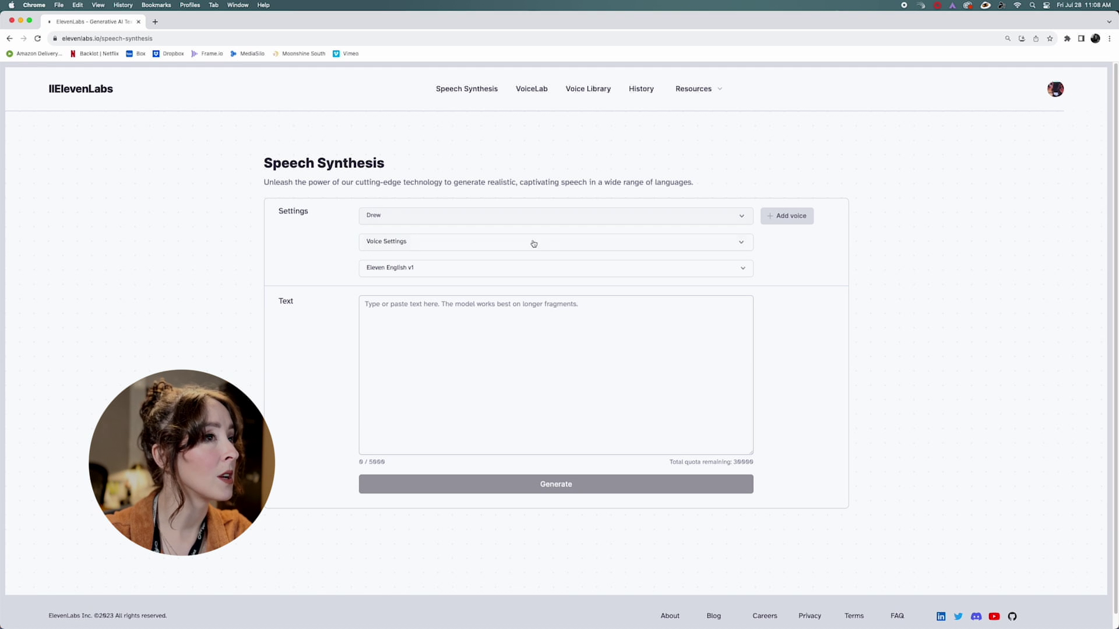
click(542, 327)
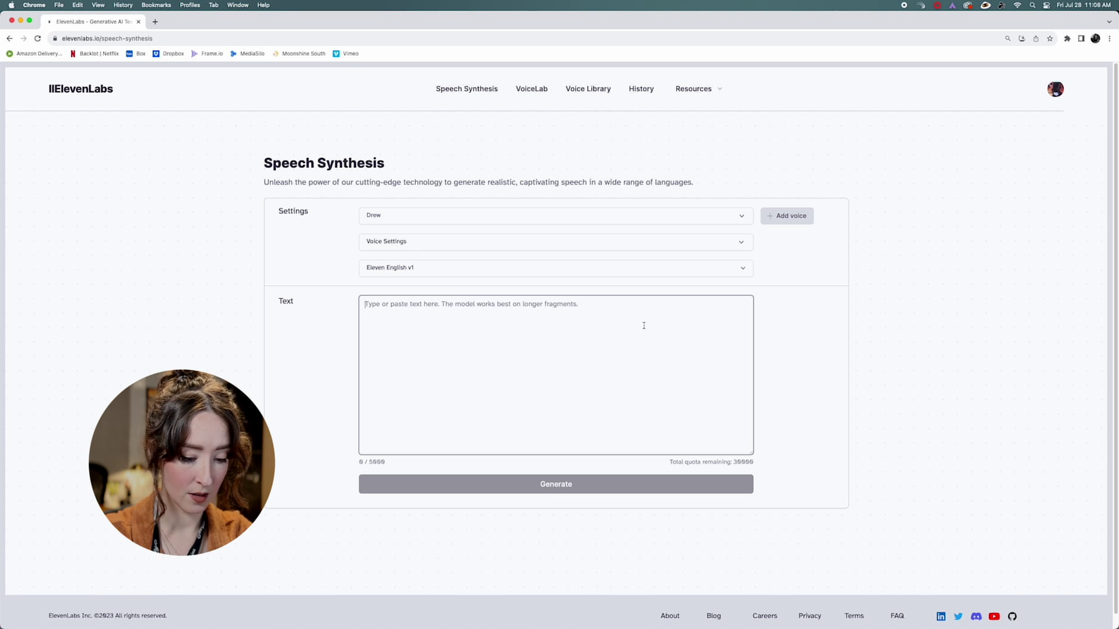
text(My legs have gone all wiggly and I think I)
text( peed a little.)
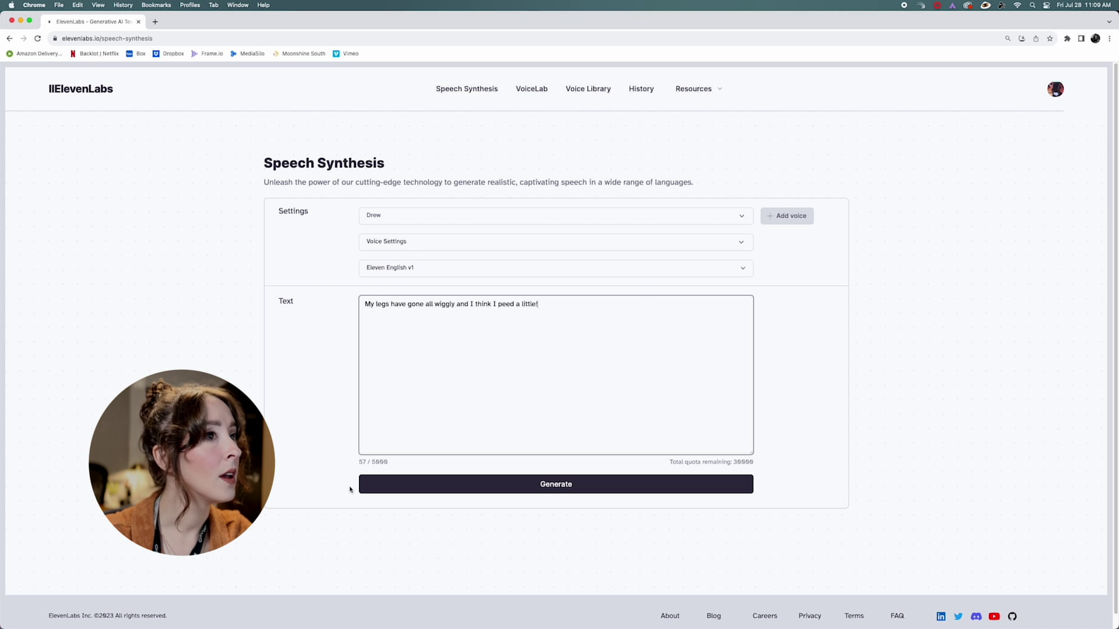
click(525, 489)
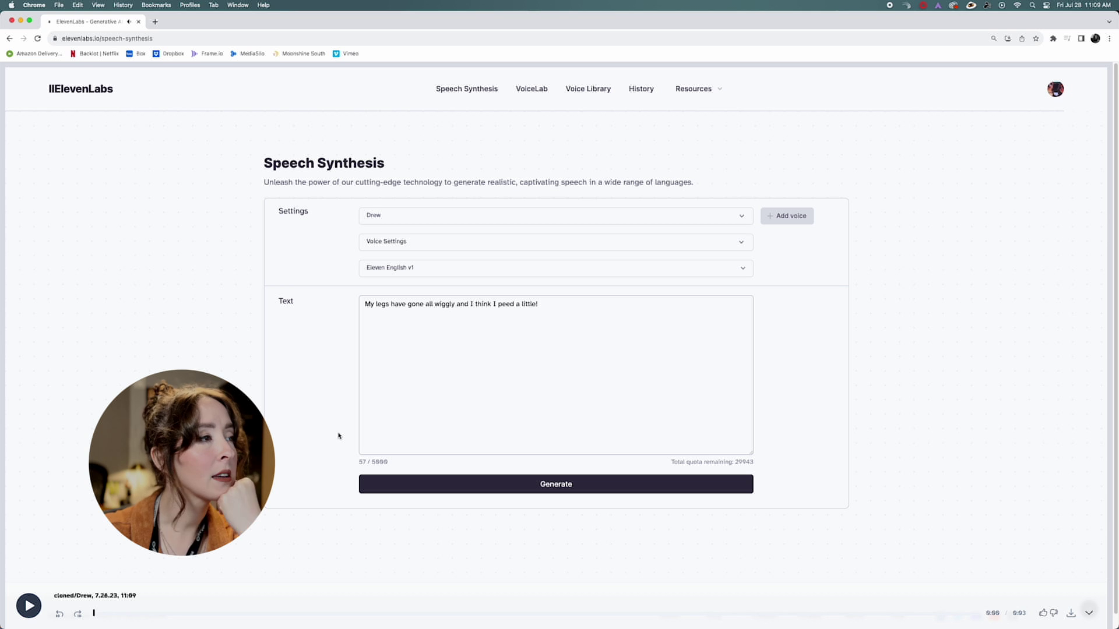
- Lower Stability to about 32% and Clarity + Similarity Enhancement to about 52%
click(532, 243)
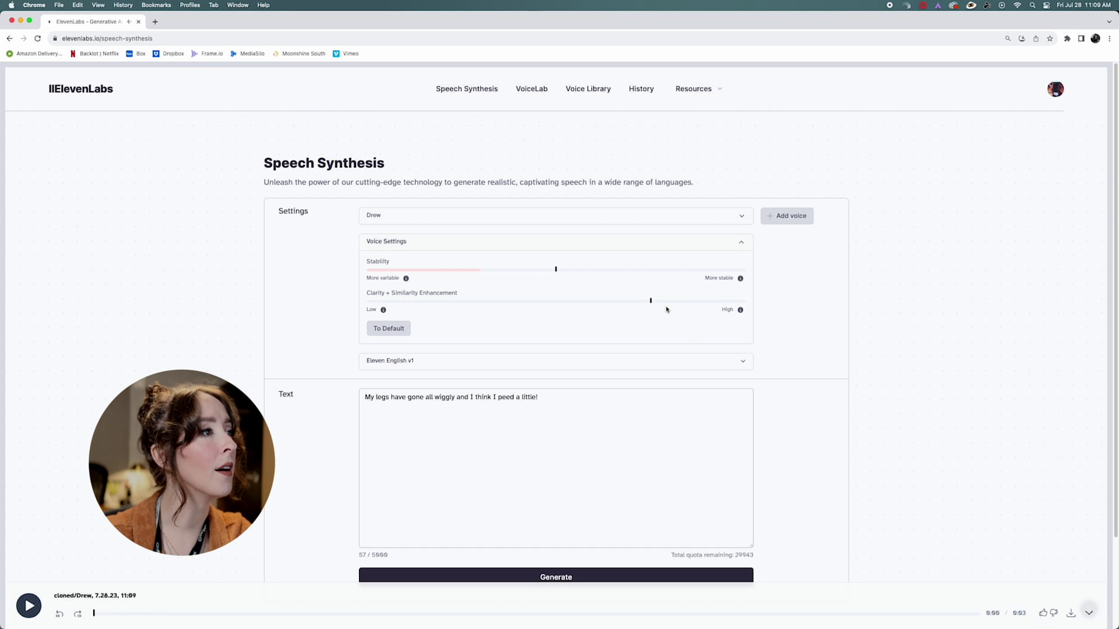
drag(556, 269, 487, 270)
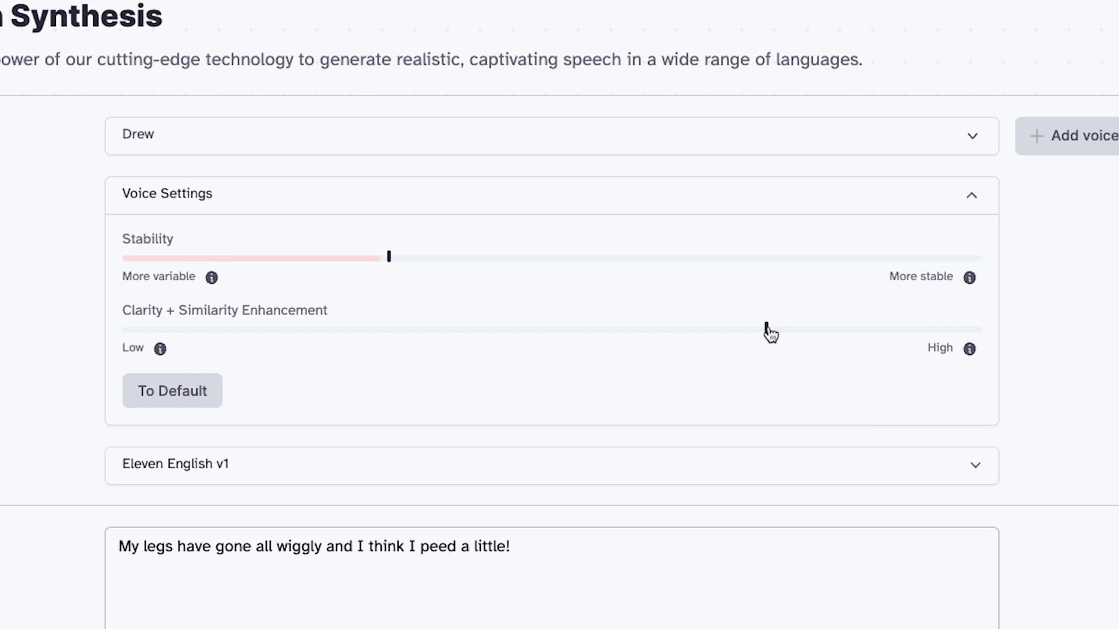
drag(706, 331, 568, 348)
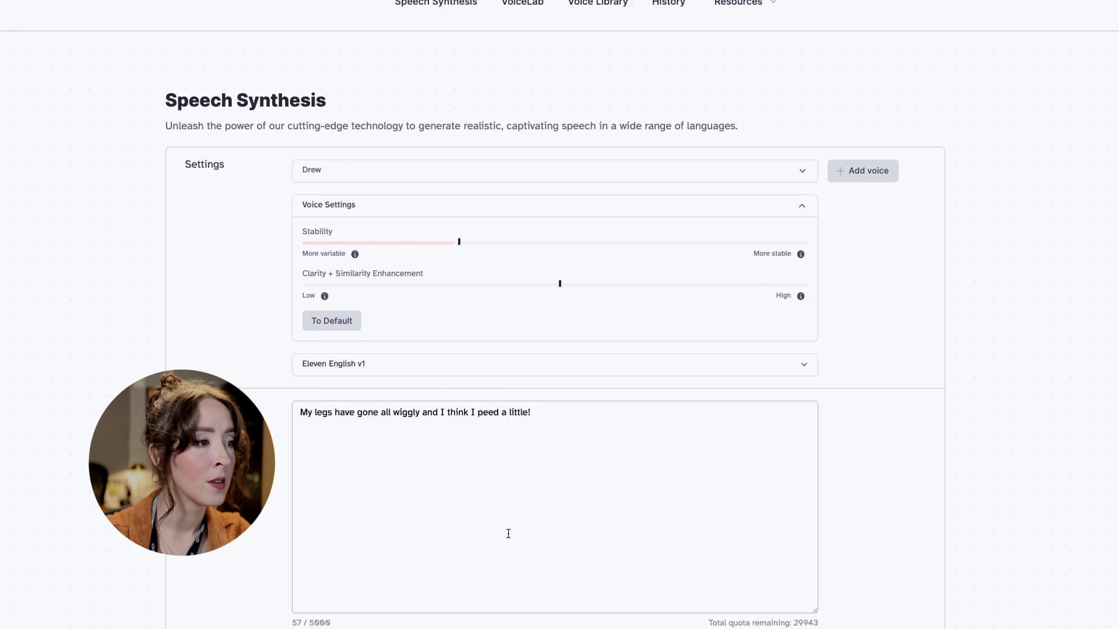
- Generate three new takes of the line with the adjusted voice settings
click(585, 531)
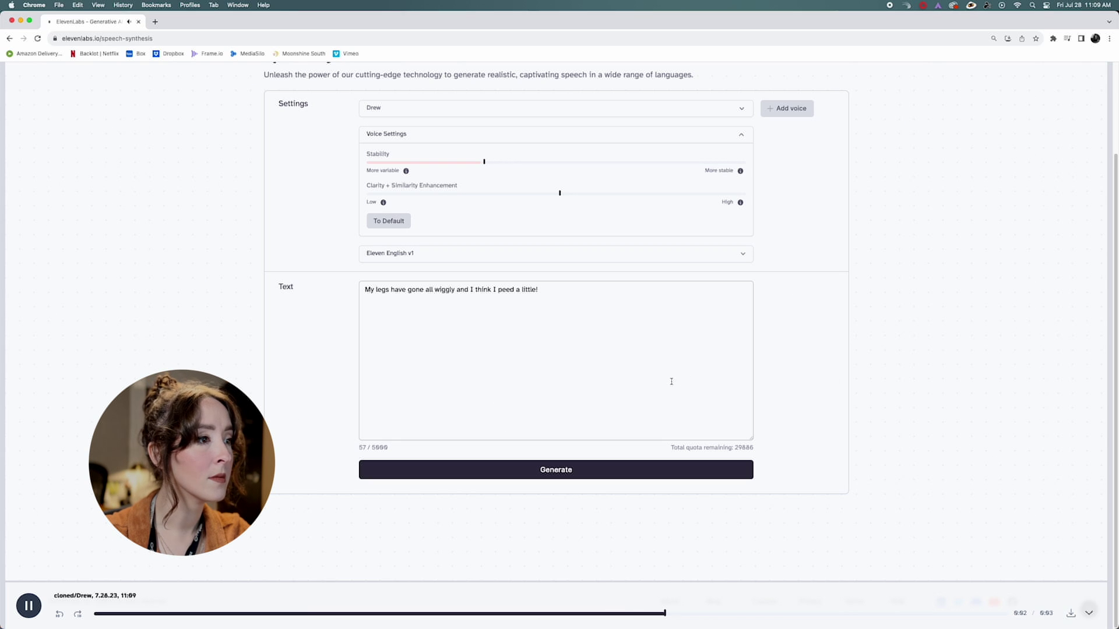
click(523, 471)
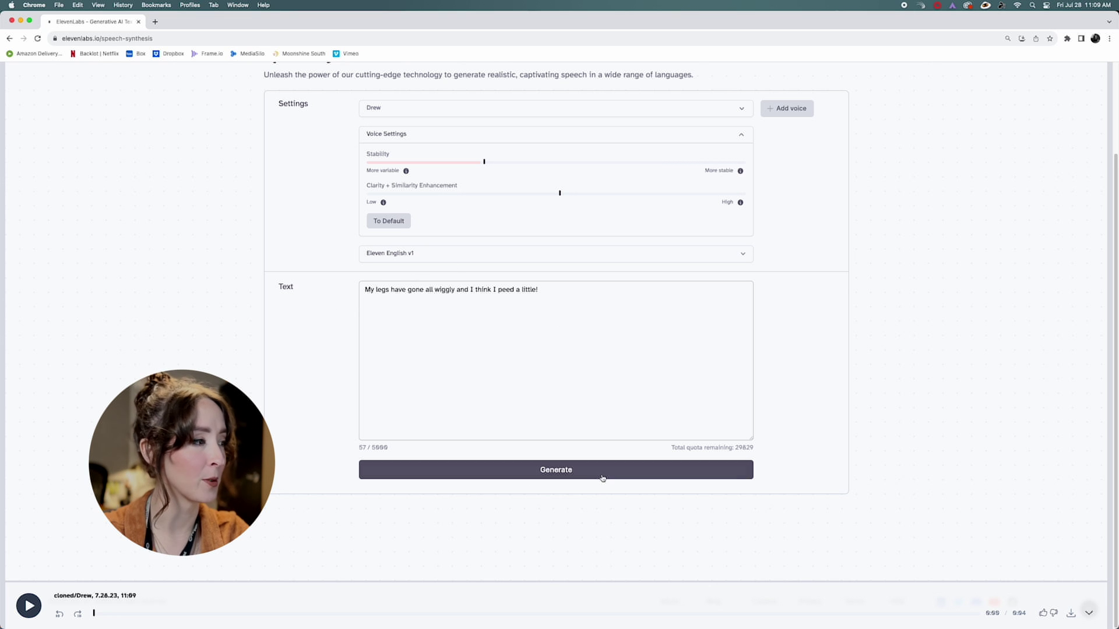
click(516, 475)
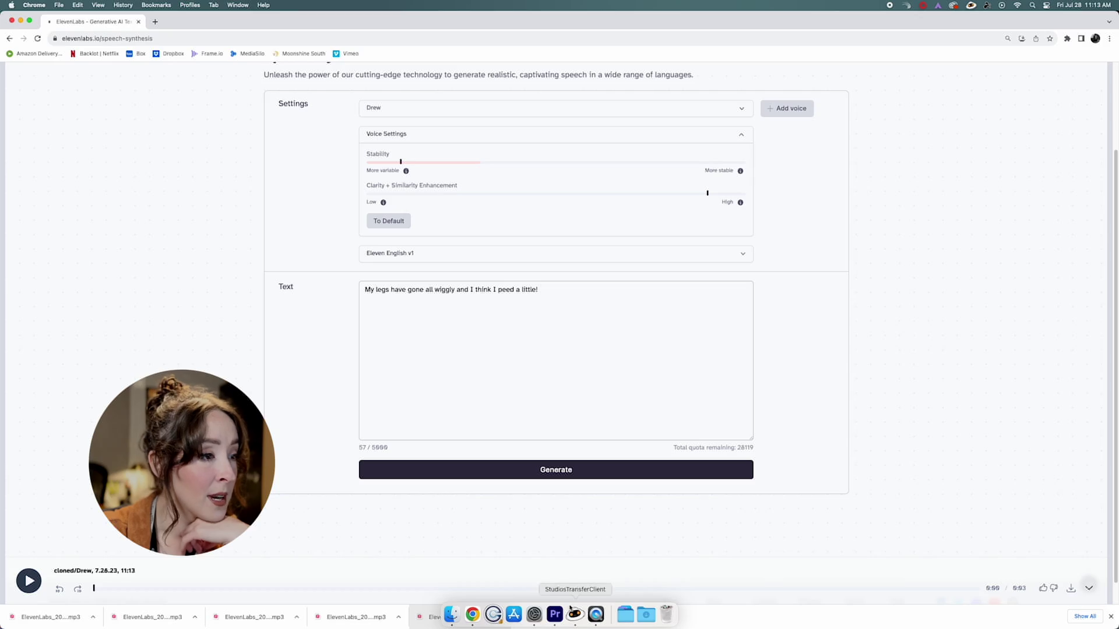
- Bring Premiere Pro back to the front from the Dock
click(554, 613)
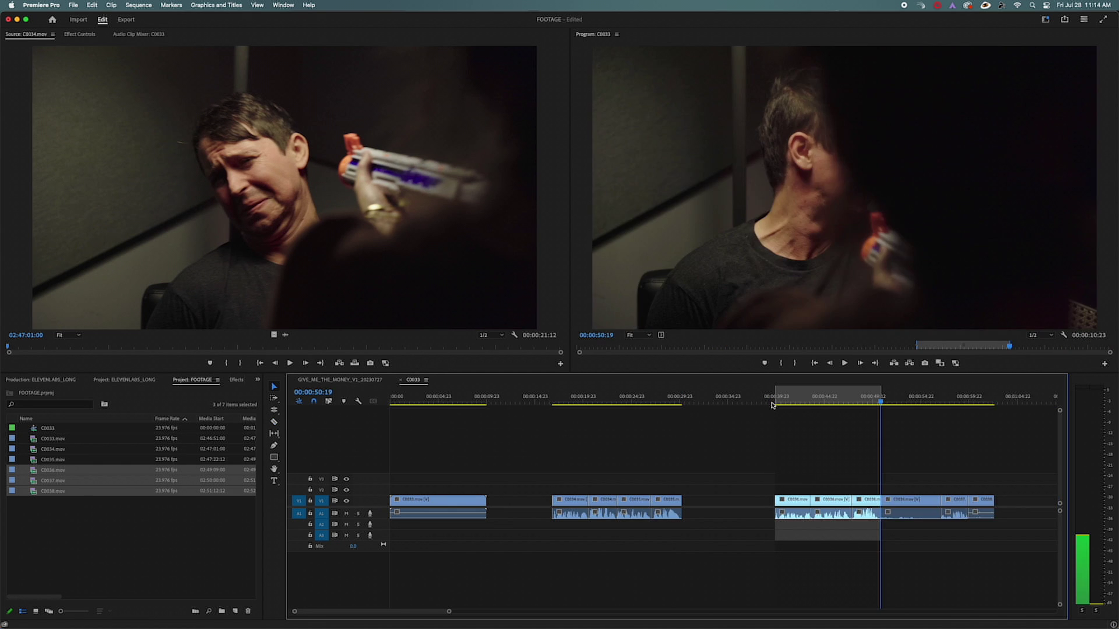
- Save the marked range as a Waveform Audio sample, then open the cloned voice for editing in VoiceLab
key(super+m)
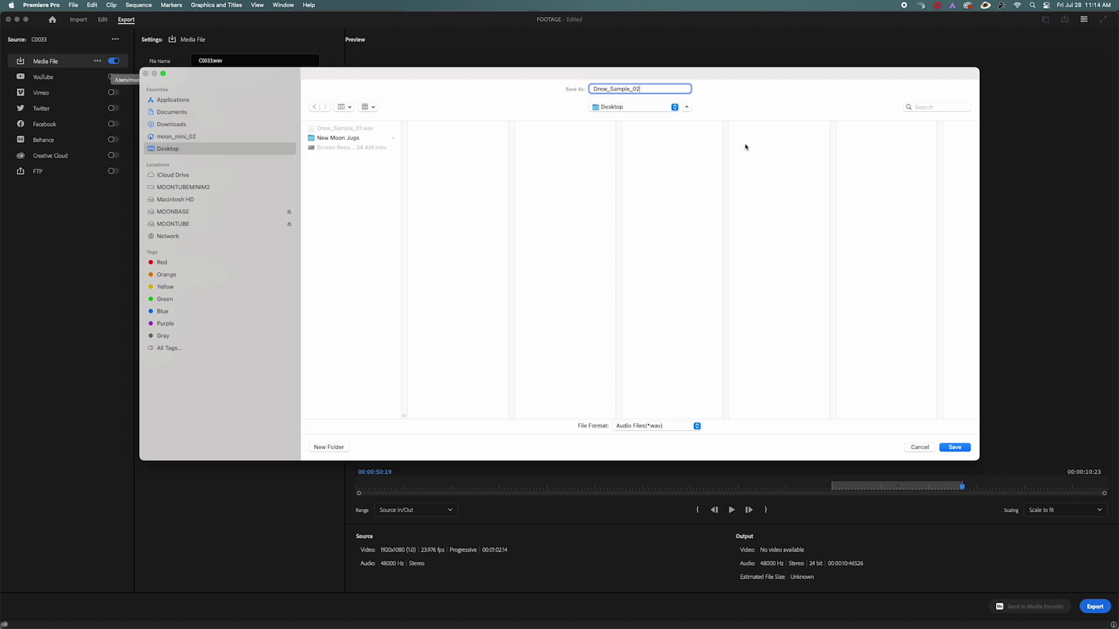
key(Return)
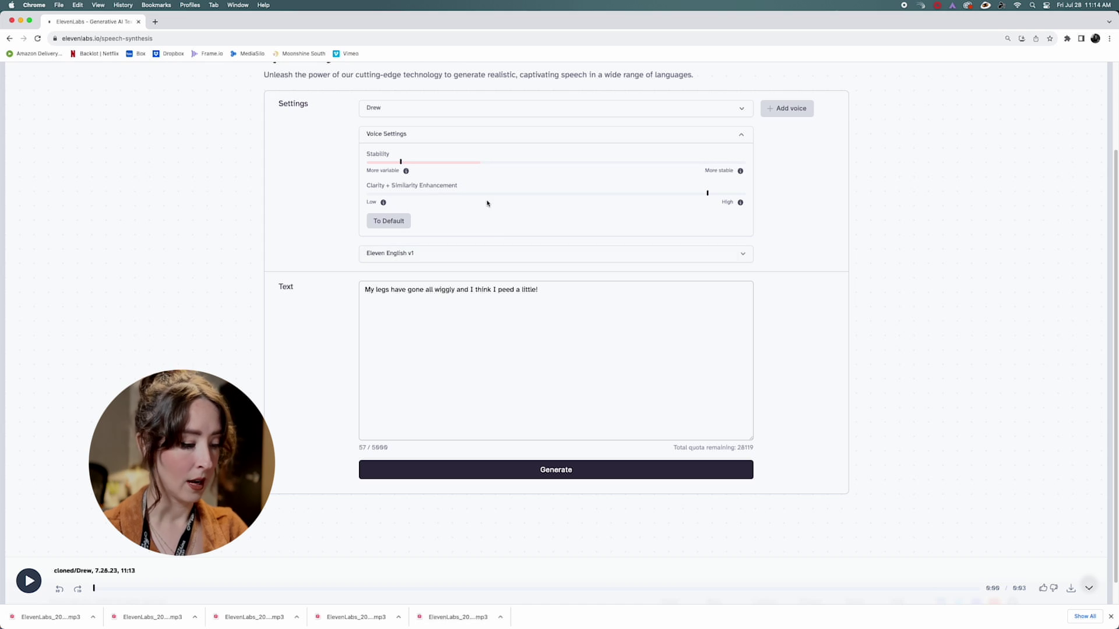
scroll(487, 199, up, 3)
click(517, 97)
click(559, 269)
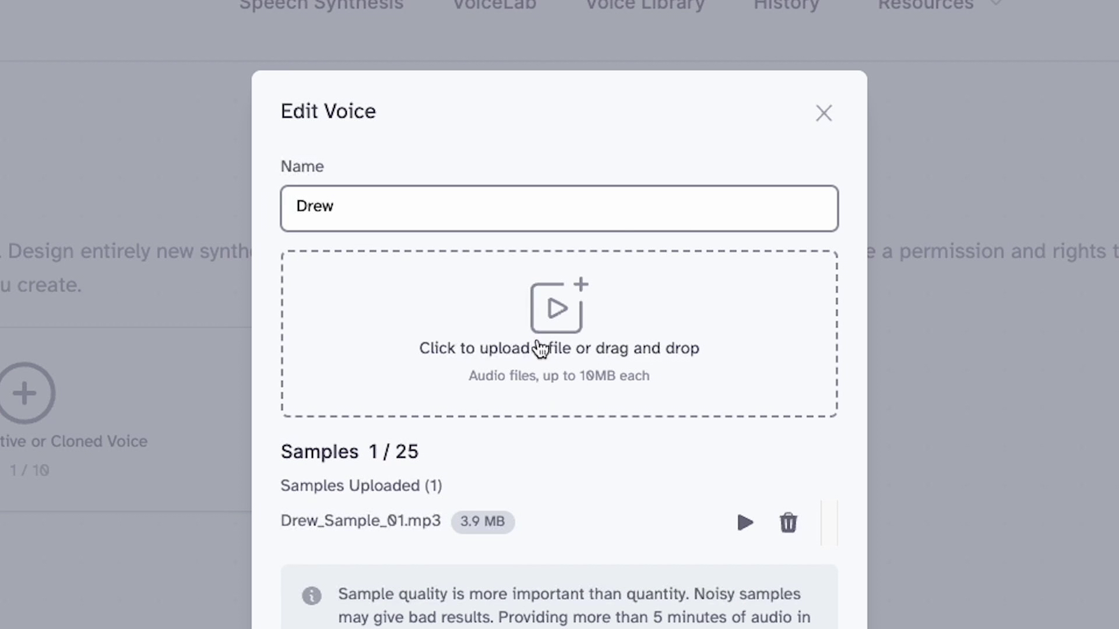
- Add Drew_Sample_02.wav as a new sample to the cloned voice, confirming consent
click(599, 348)
click(423, 177)
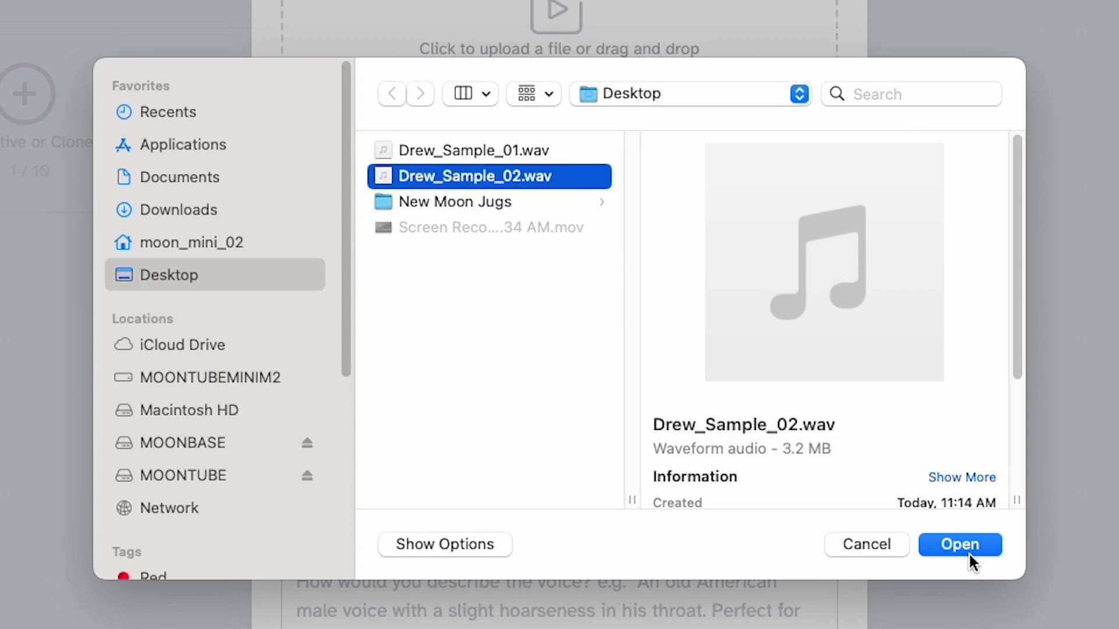
click(961, 545)
click(289, 332)
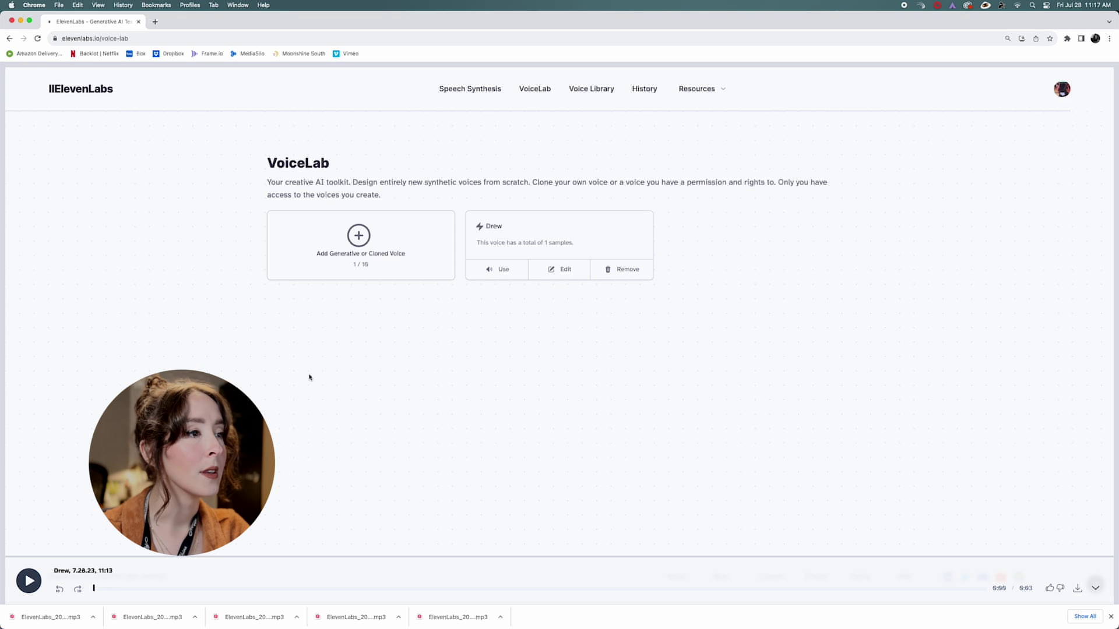
- Generate three more takes of the wiggly-legs line with the updated voice
click(489, 272)
click(499, 485)
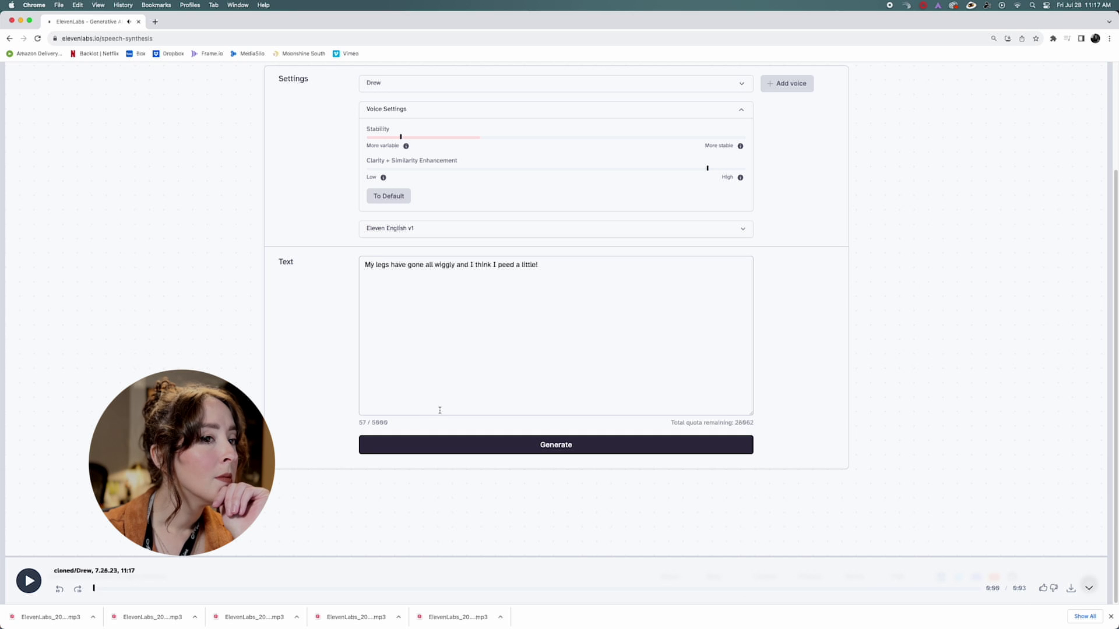
scroll(400, 150, up, 2)
mouse_move(401, 190)
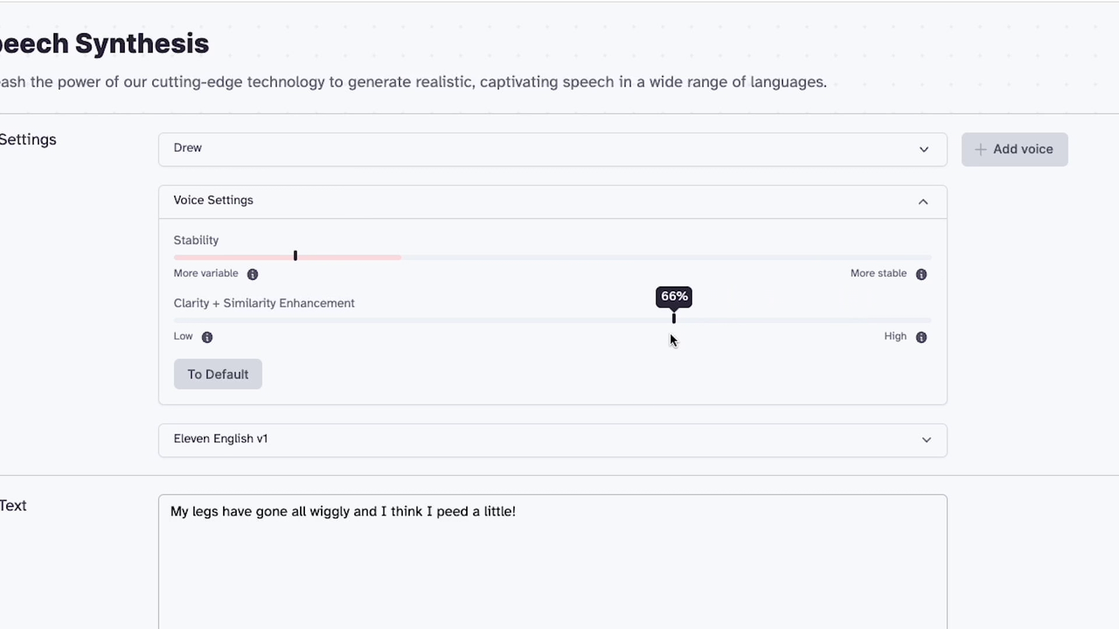
click(371, 495)
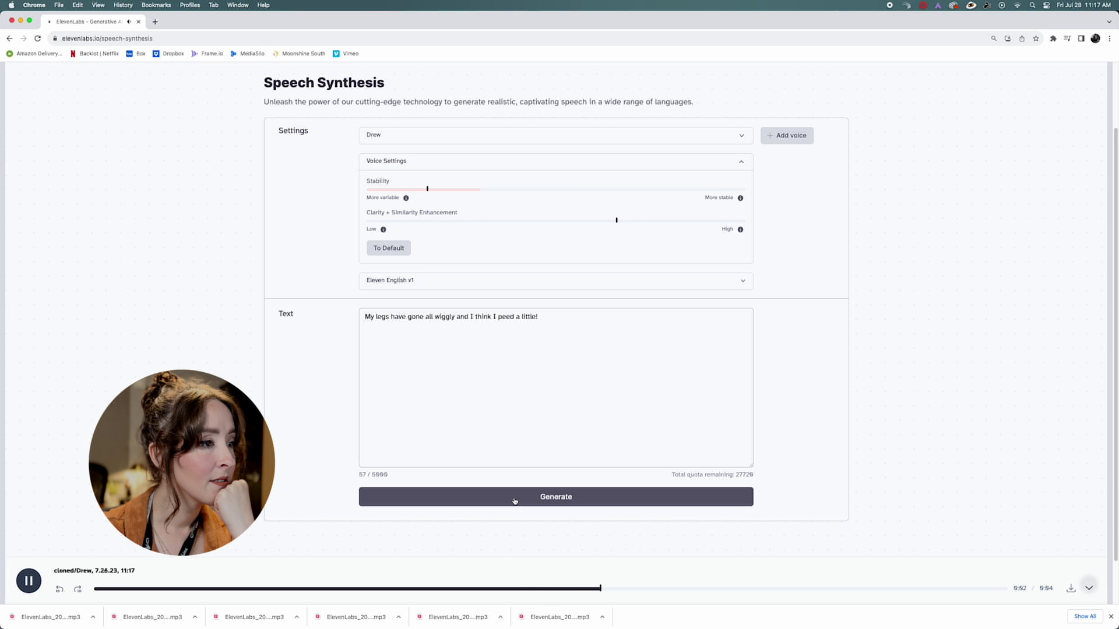
click(516, 500)
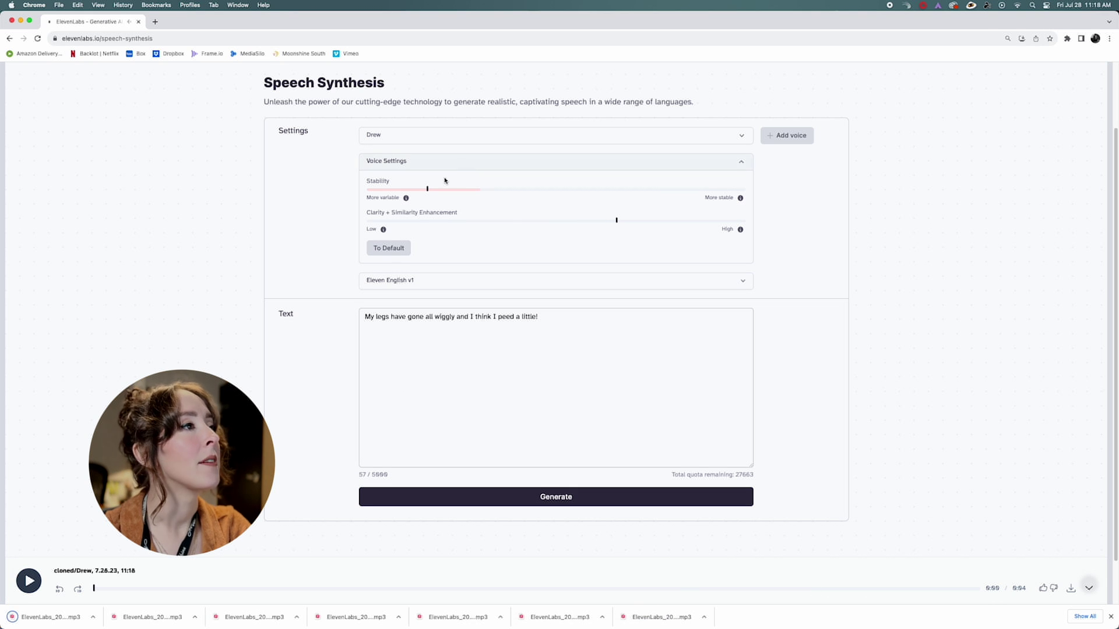
mouse_move(596, 615)
click(553, 617)
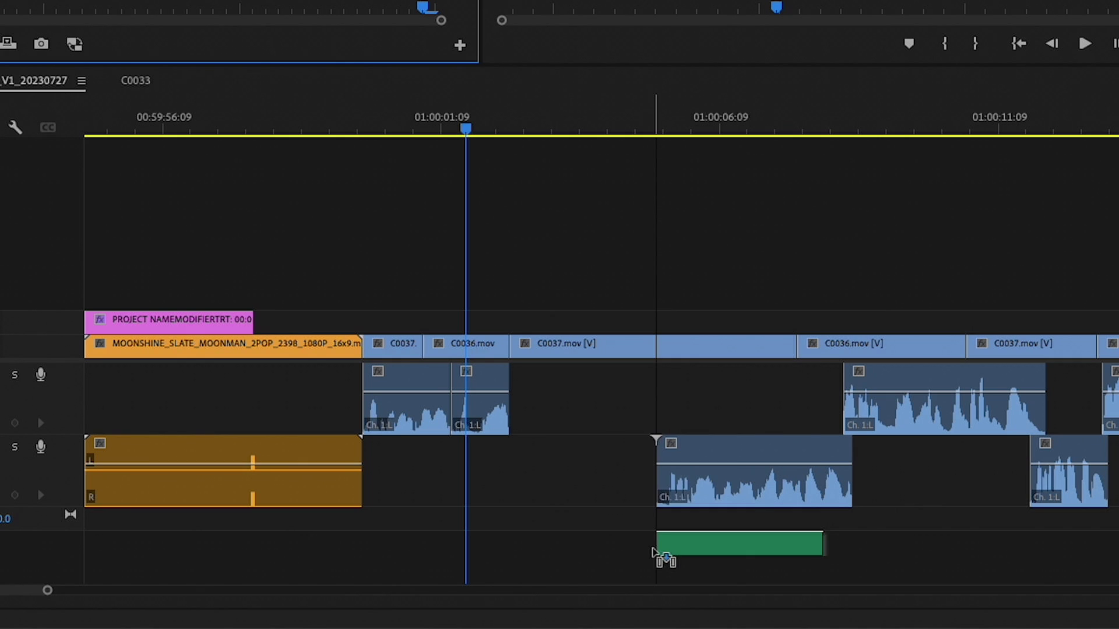
- Place the generated take on A1 after C0036 and play the scene to review it
drag(662, 555, 513, 373)
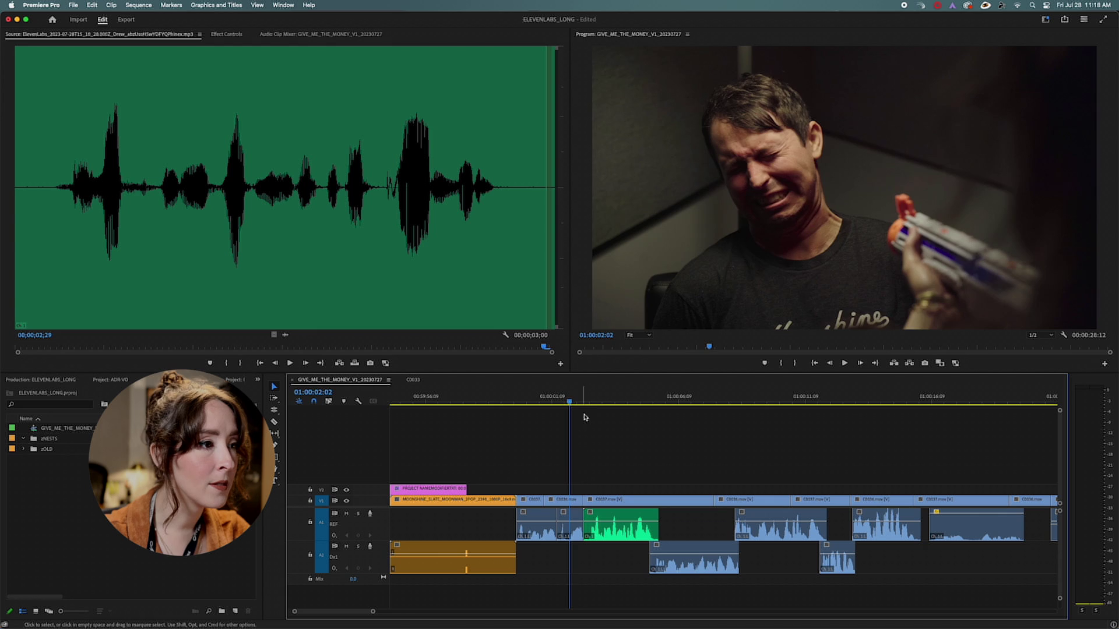
key(space)
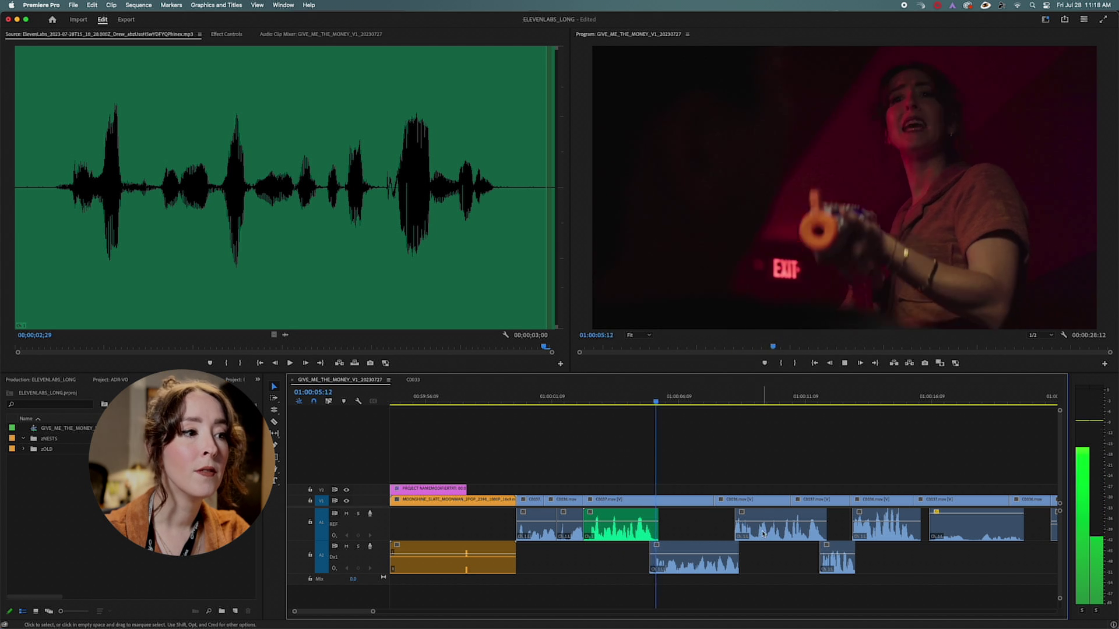
key(space)
key(equal)
key(equal)
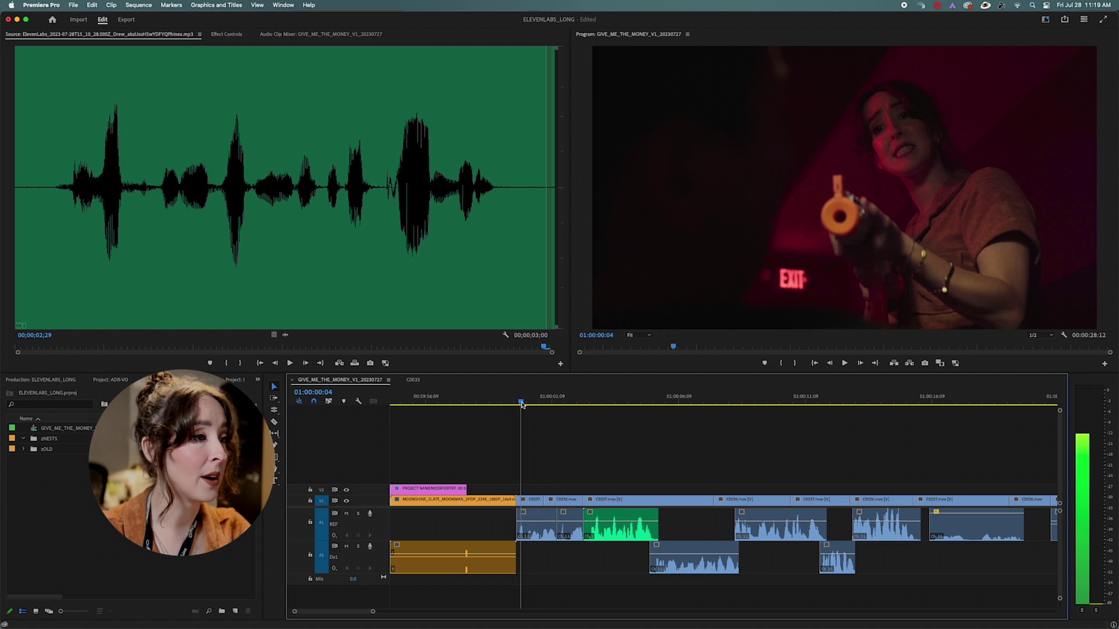
drag(522, 404, 513, 404)
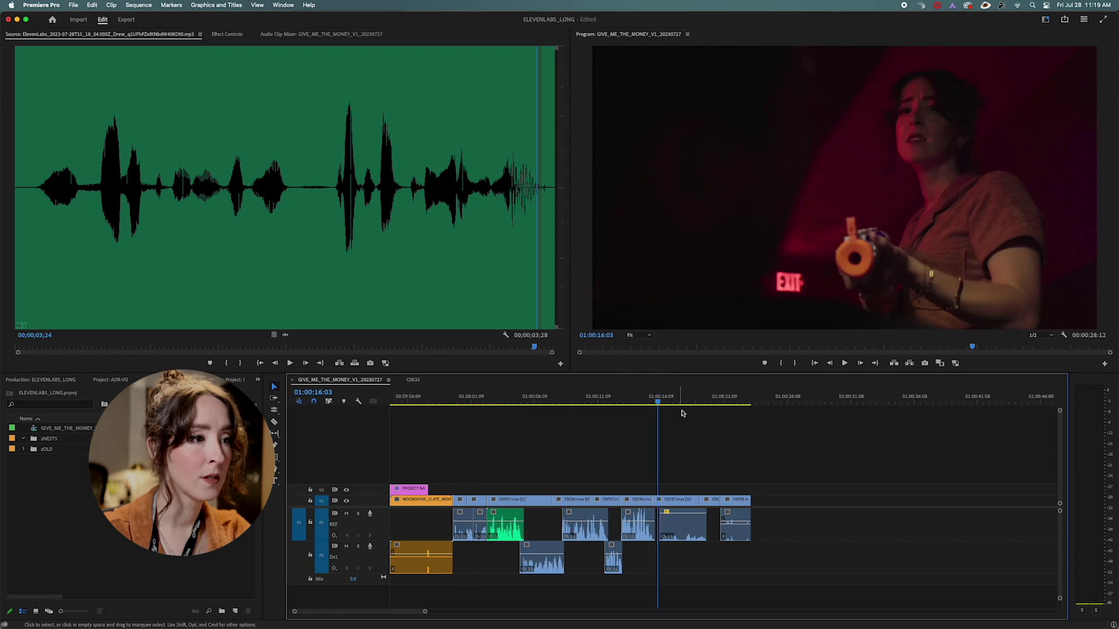
key(space)
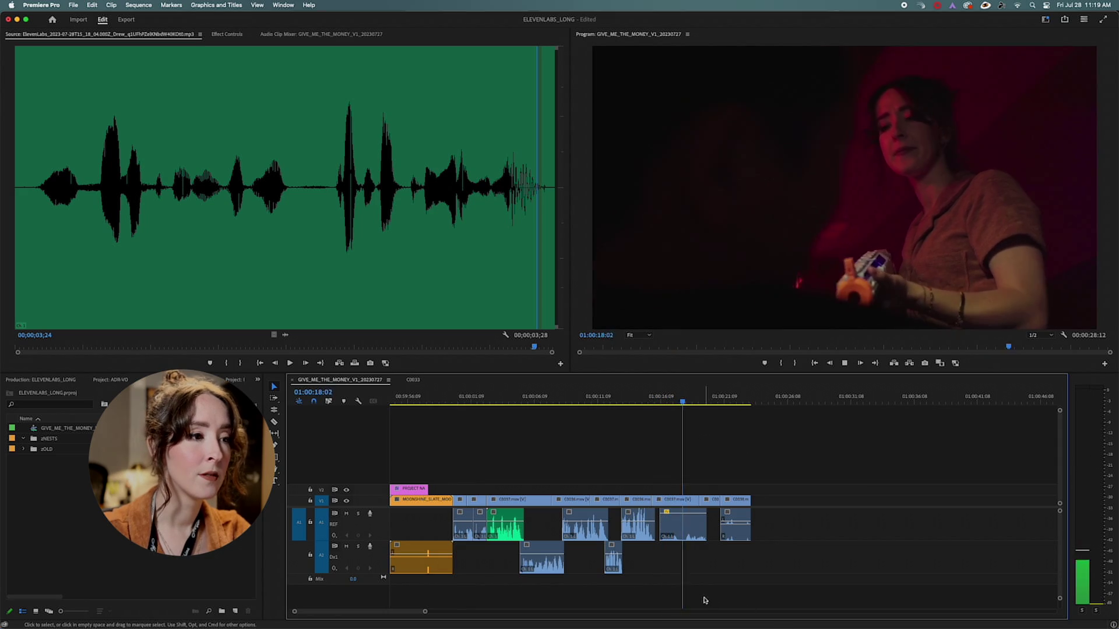
- Replay the edit around the new line, stepping between edit points
key(space)
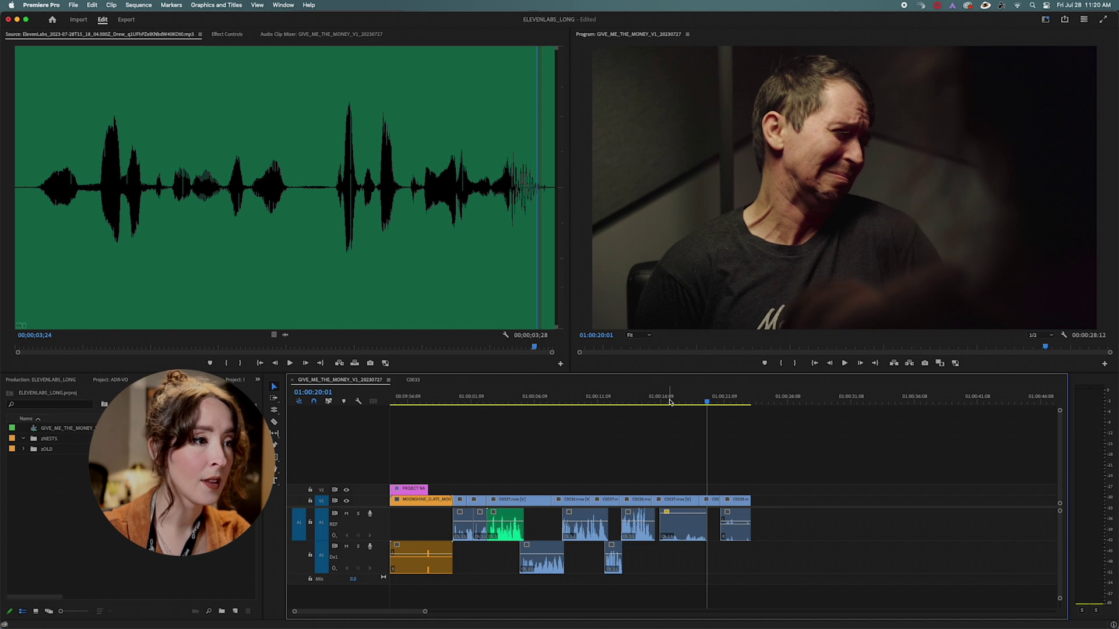
key(Up)
key(space)
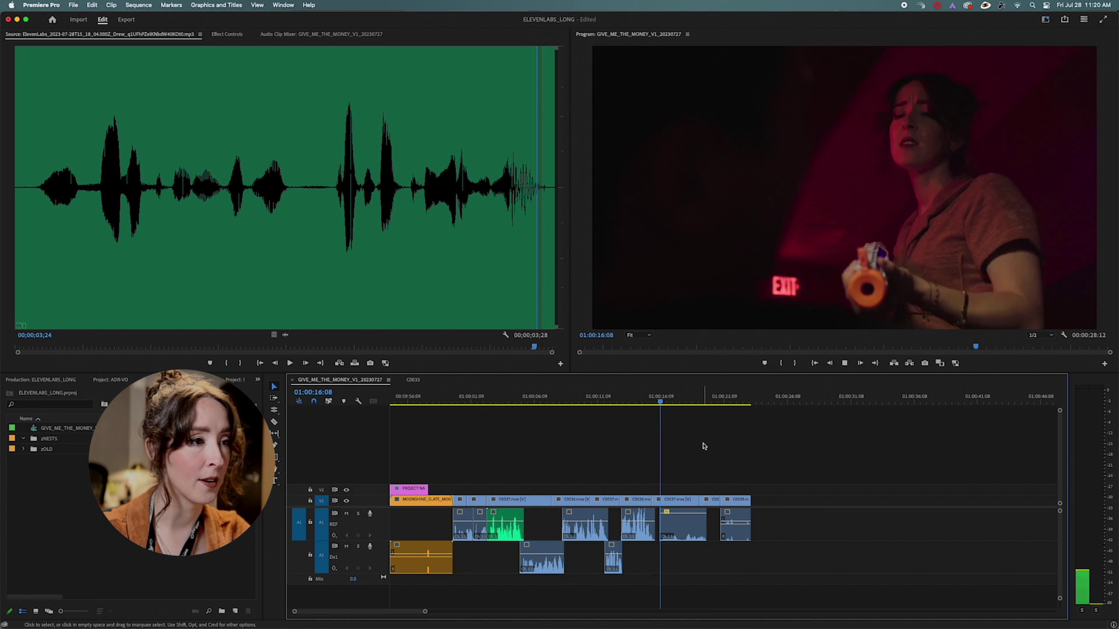
key(Down)
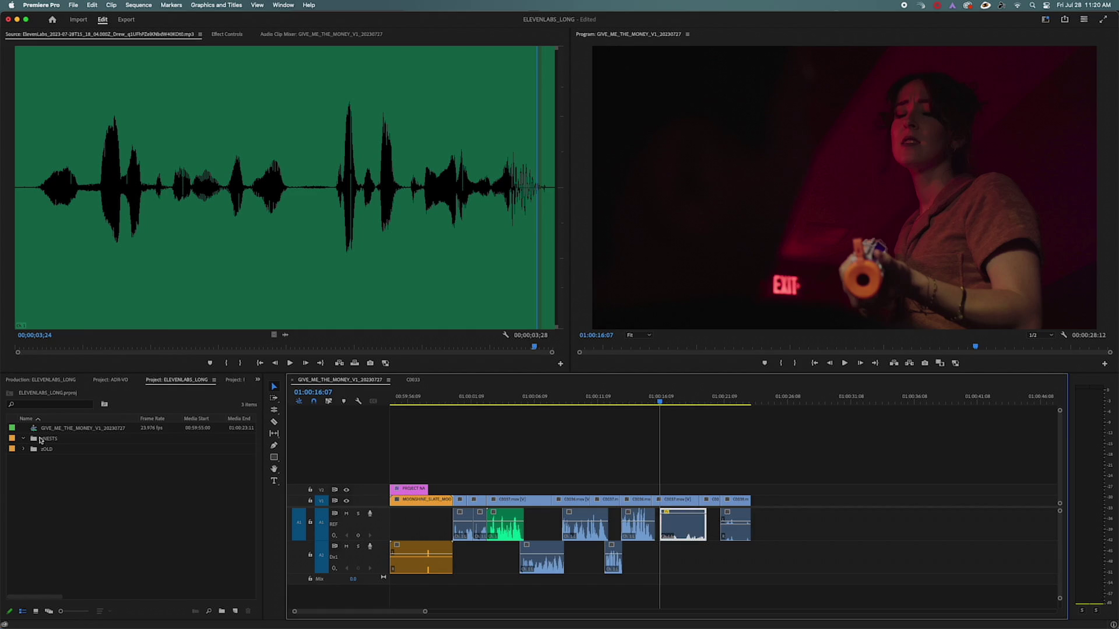
- Make a new sequence from C0033 and save the Kristina_Sample_01.wav voice sample
right_click(35, 449)
click(64, 400)
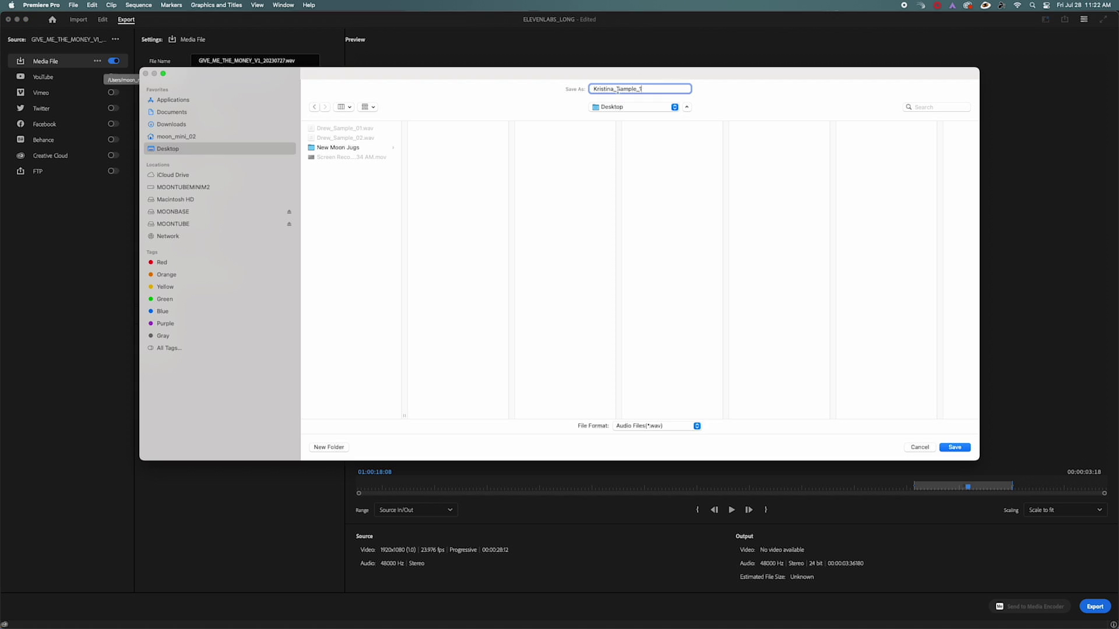
key(Return)
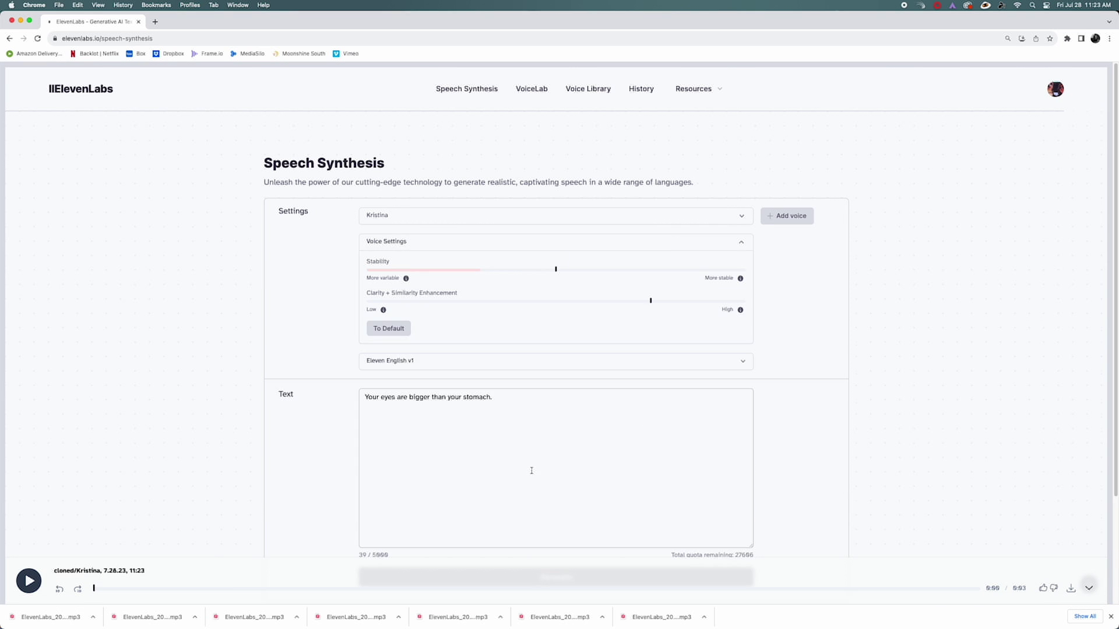
- Lower Stability slightly and generate new Kristina takes of 'Your eyes are bigger than your stomach.'
scroll(466, 408, down, 2)
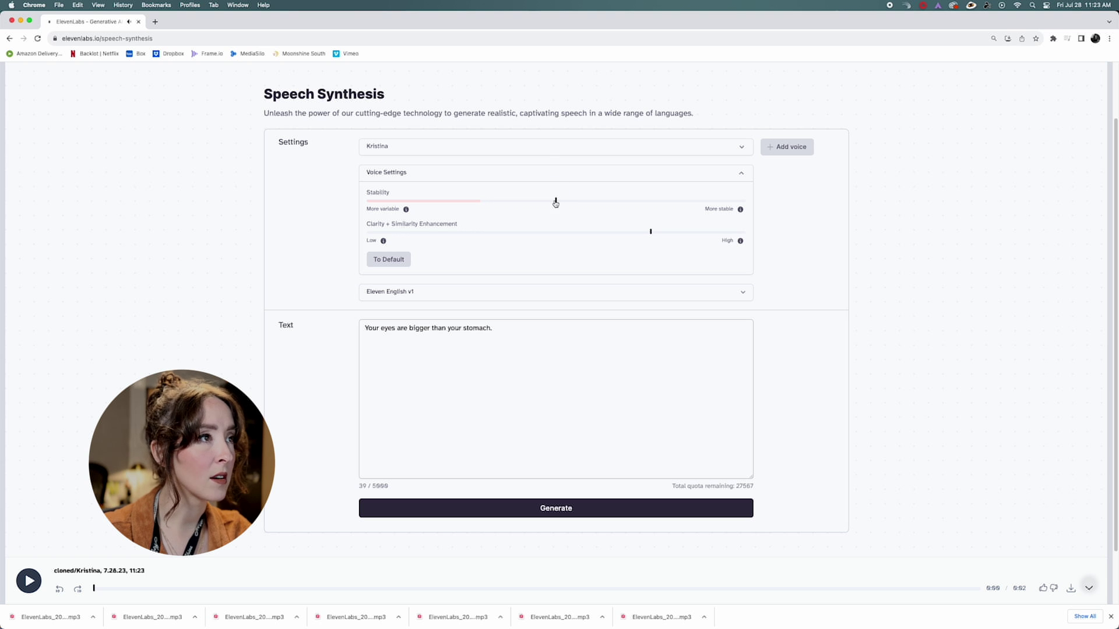
drag(555, 202, 518, 201)
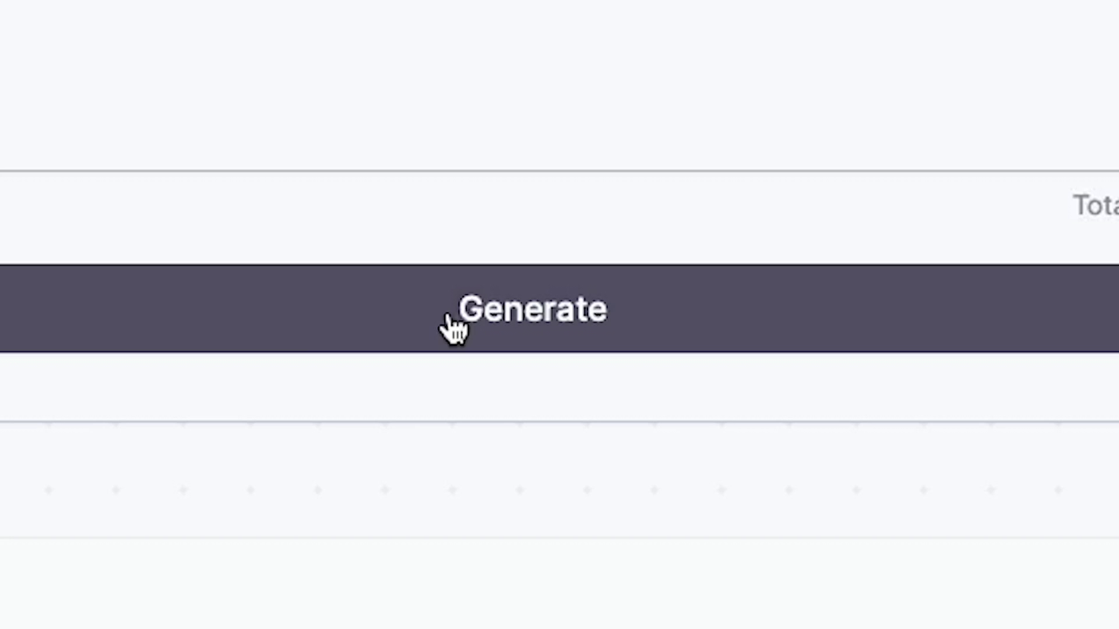
click(539, 512)
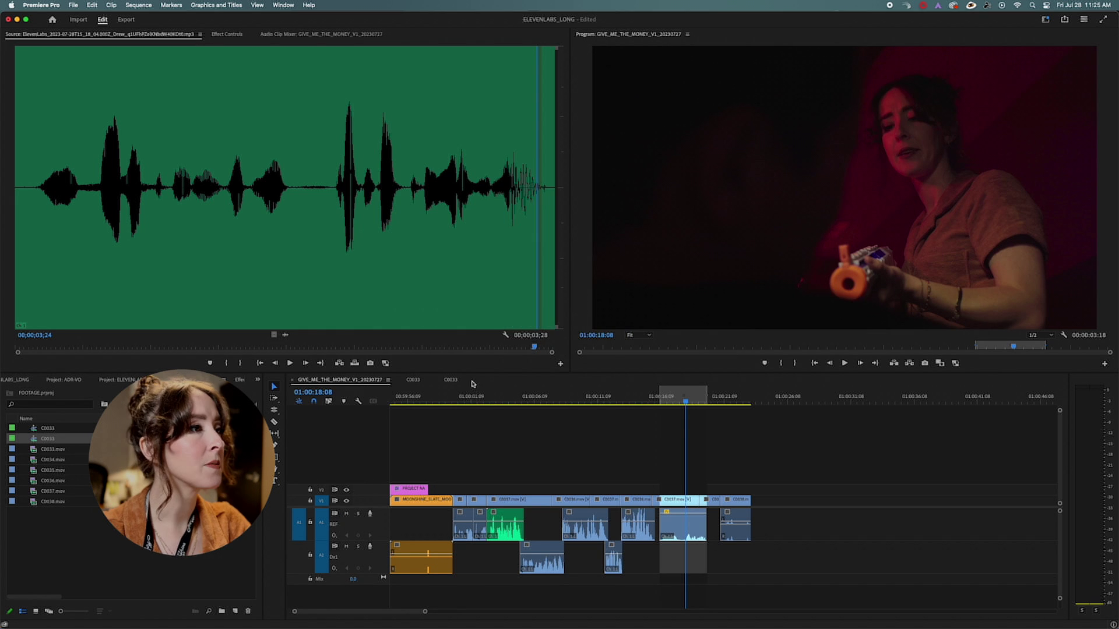
key(super+i)
- Import the Kristina mp3 takes, audition one, and place it on A2 under the C0037 shot
key(Return)
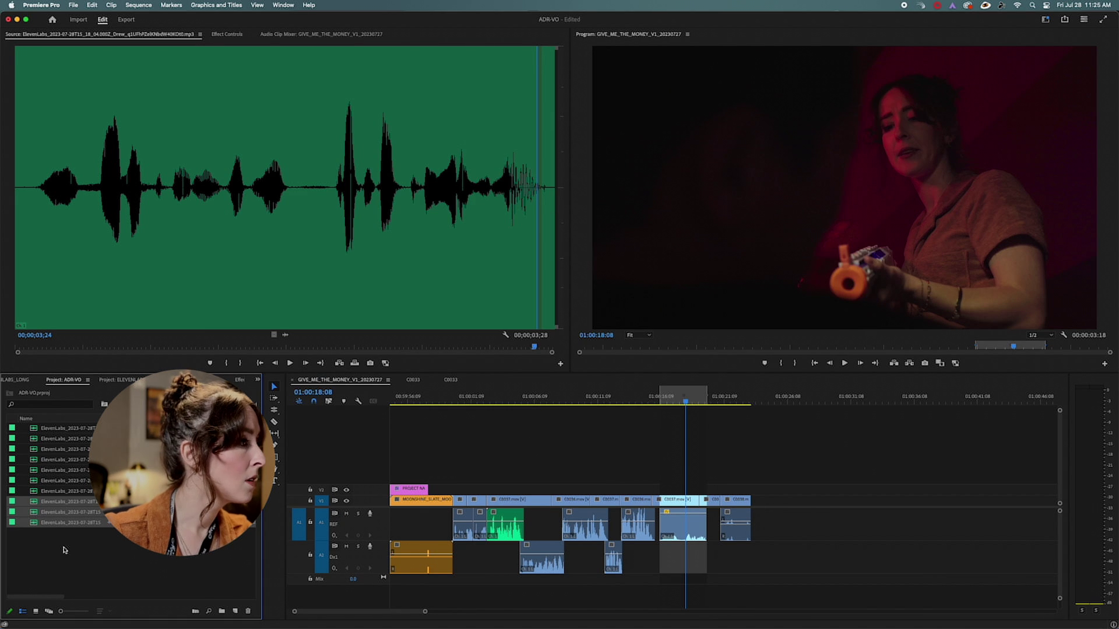
double_click(67, 501)
key(space)
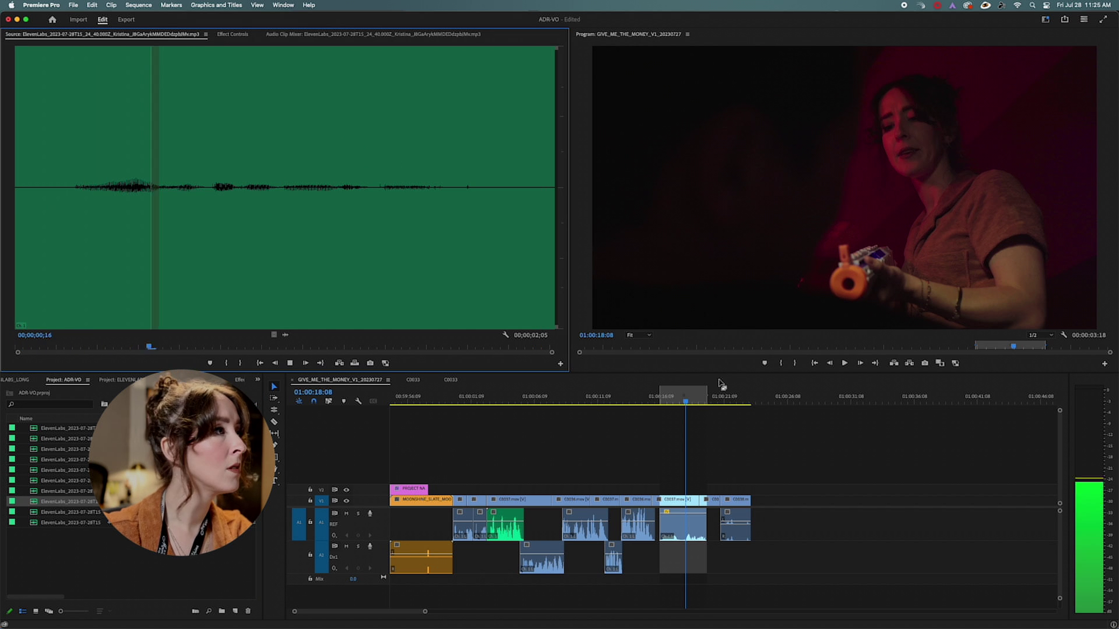
drag(287, 332, 687, 533)
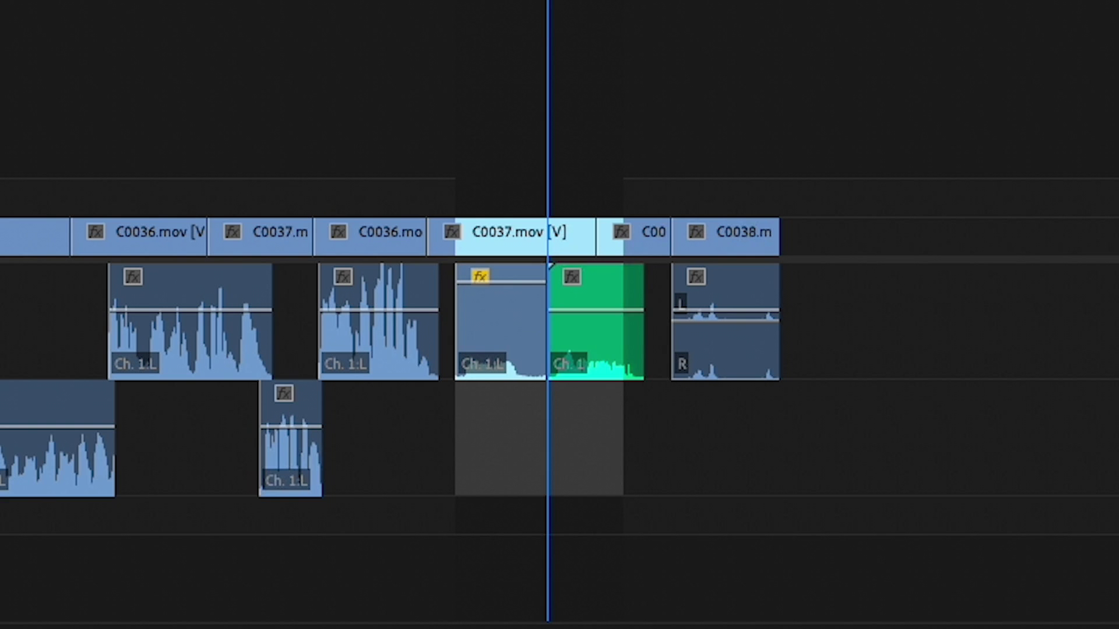
drag(550, 320, 555, 434)
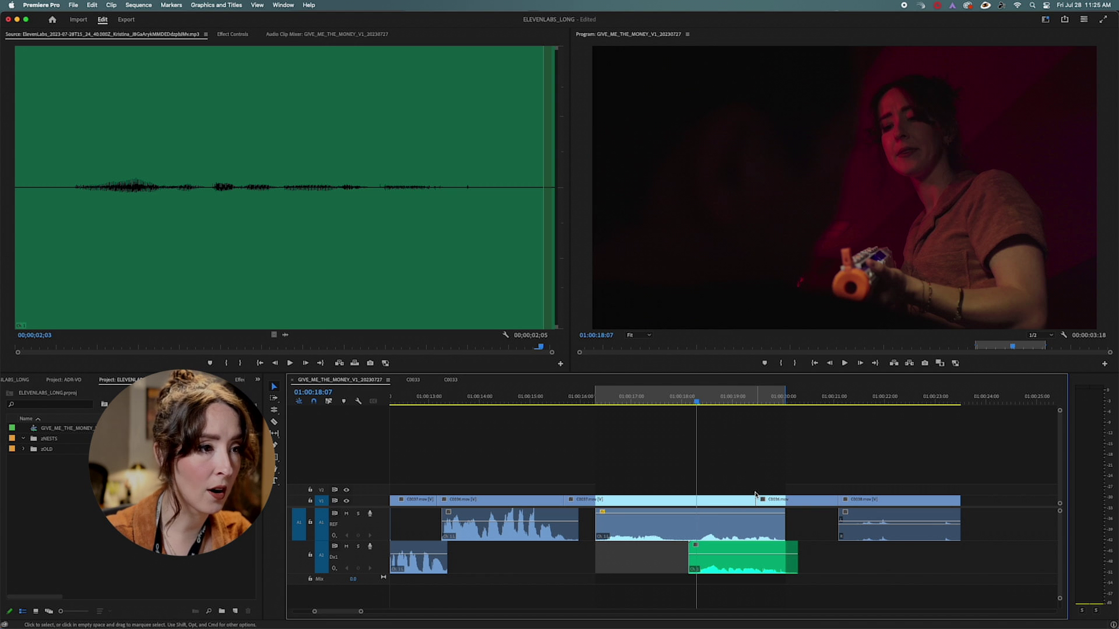
- Trim the V1 shot's end to close the gap, adjust with a rolling edit, and review playback
drag(756, 499, 721, 500)
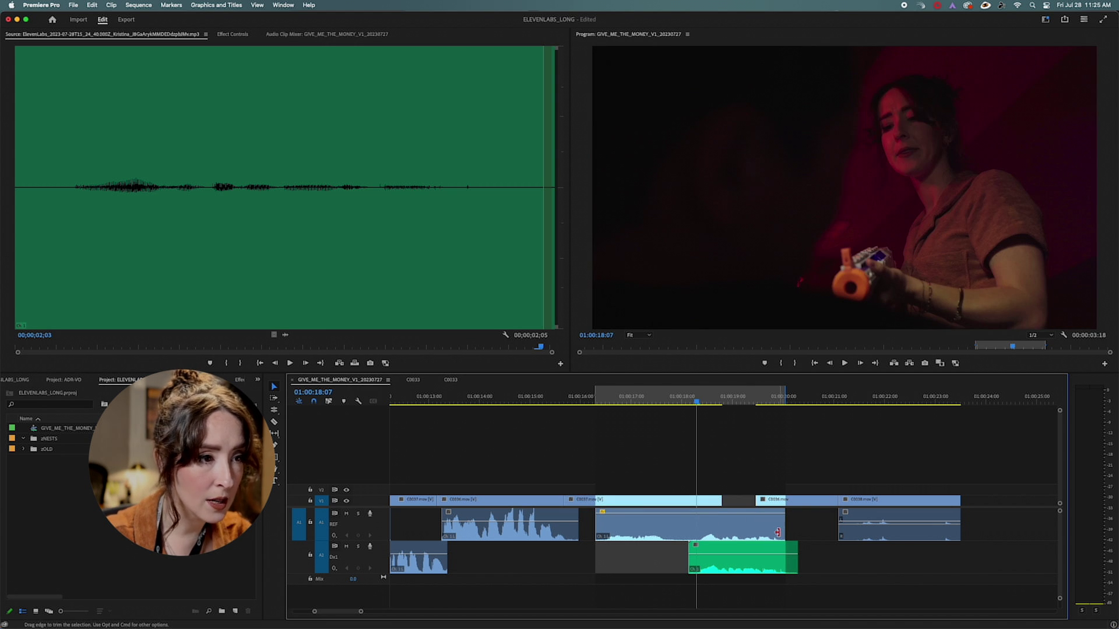
drag(777, 532, 696, 532)
key(n)
key(space)
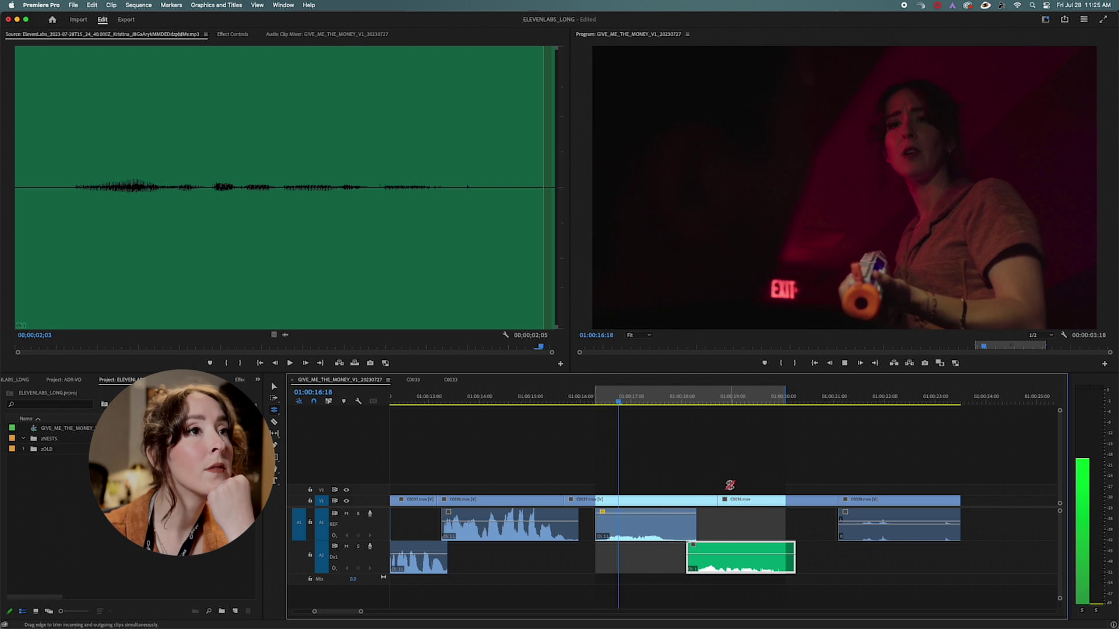